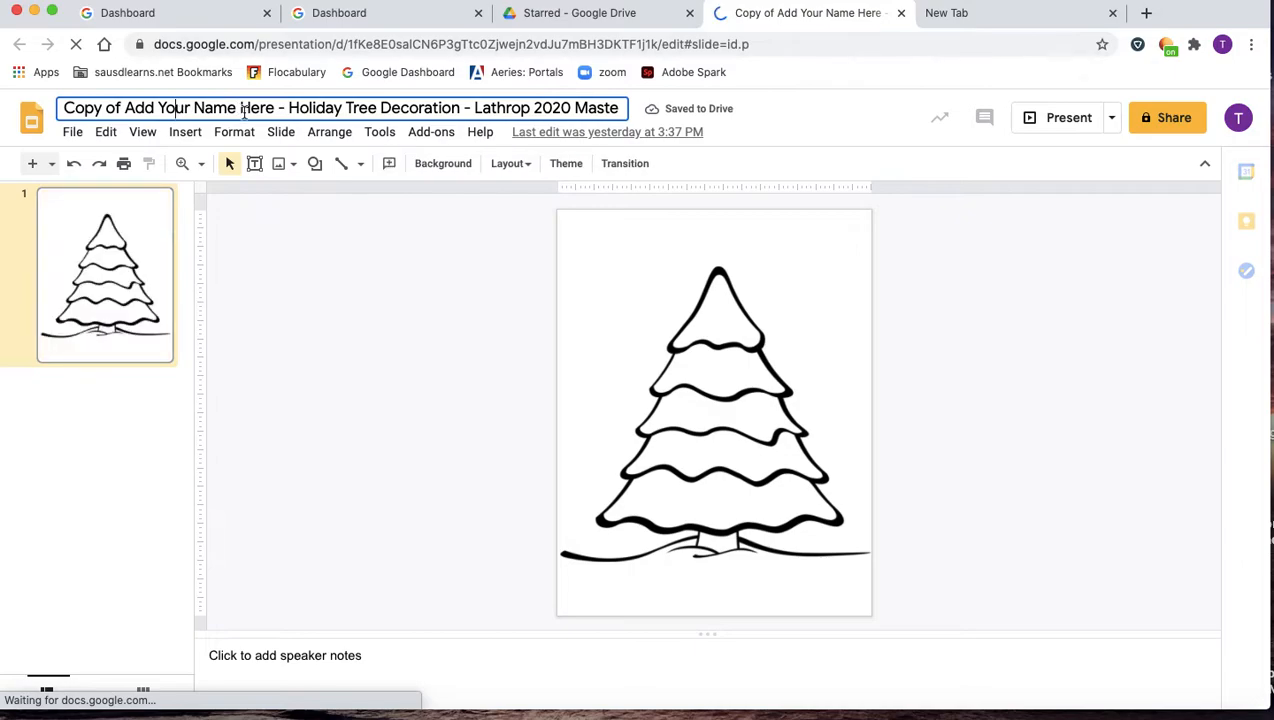
Replace 'Copy of Add Your Name Here' in the presentation title with the student's full name.
drag(271, 111, 52, 108)
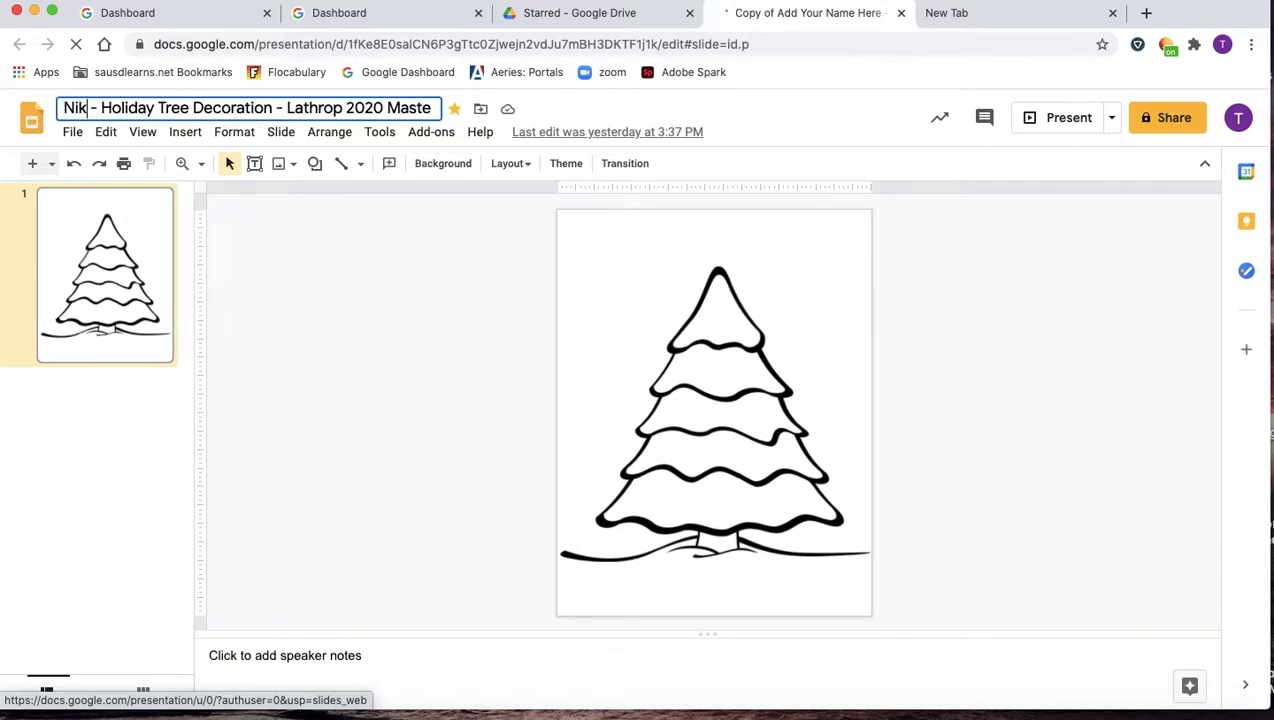
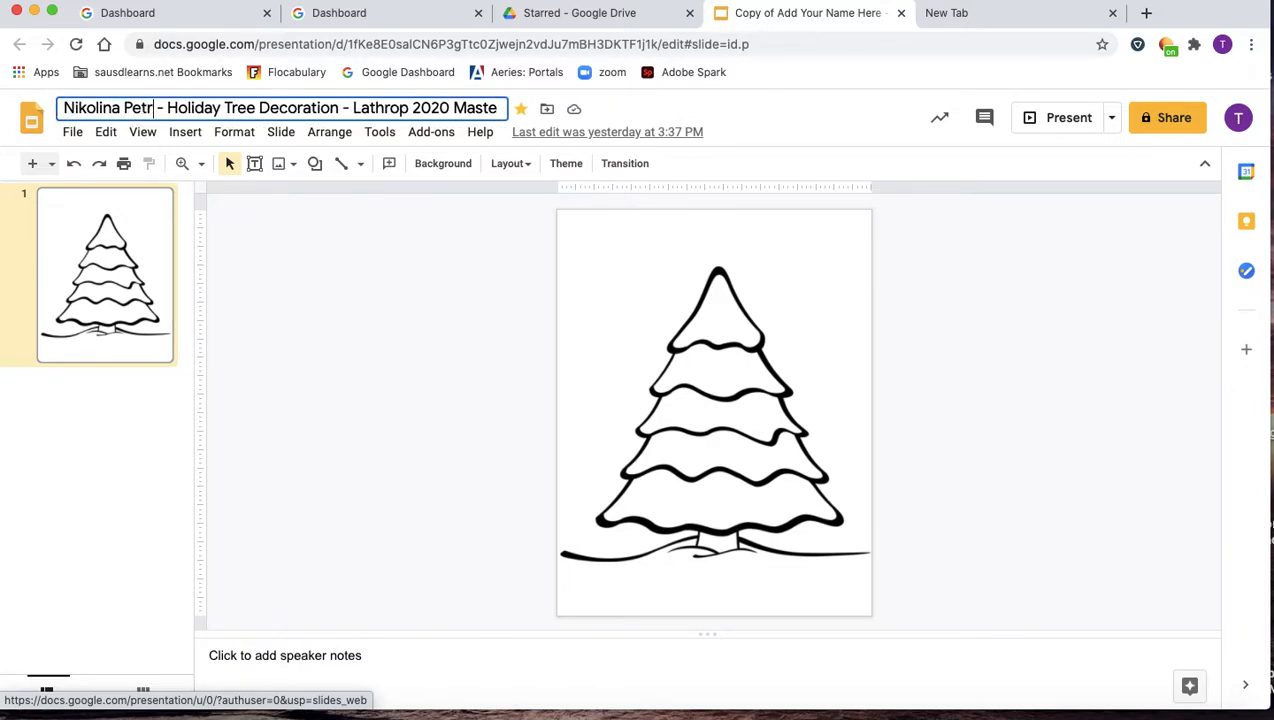
click(231, 259)
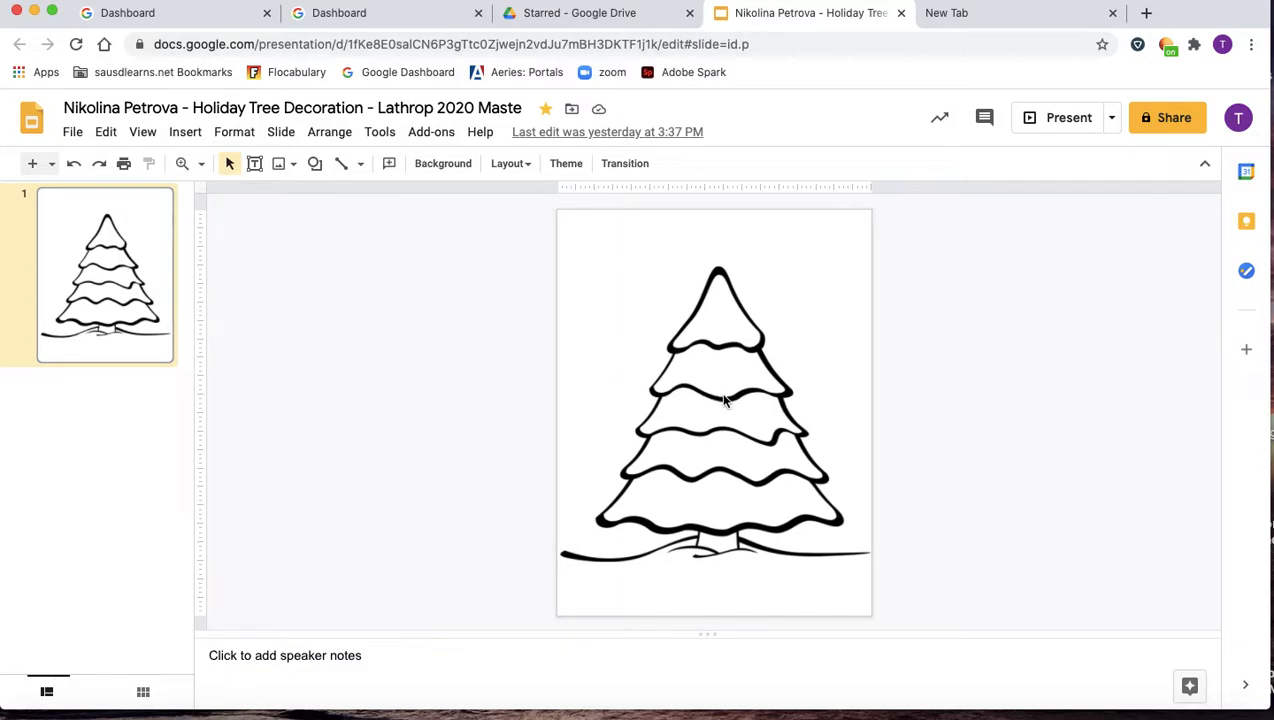
Zoom in on the top of the tree drawing so its upper sections fill the view.
click(182, 163)
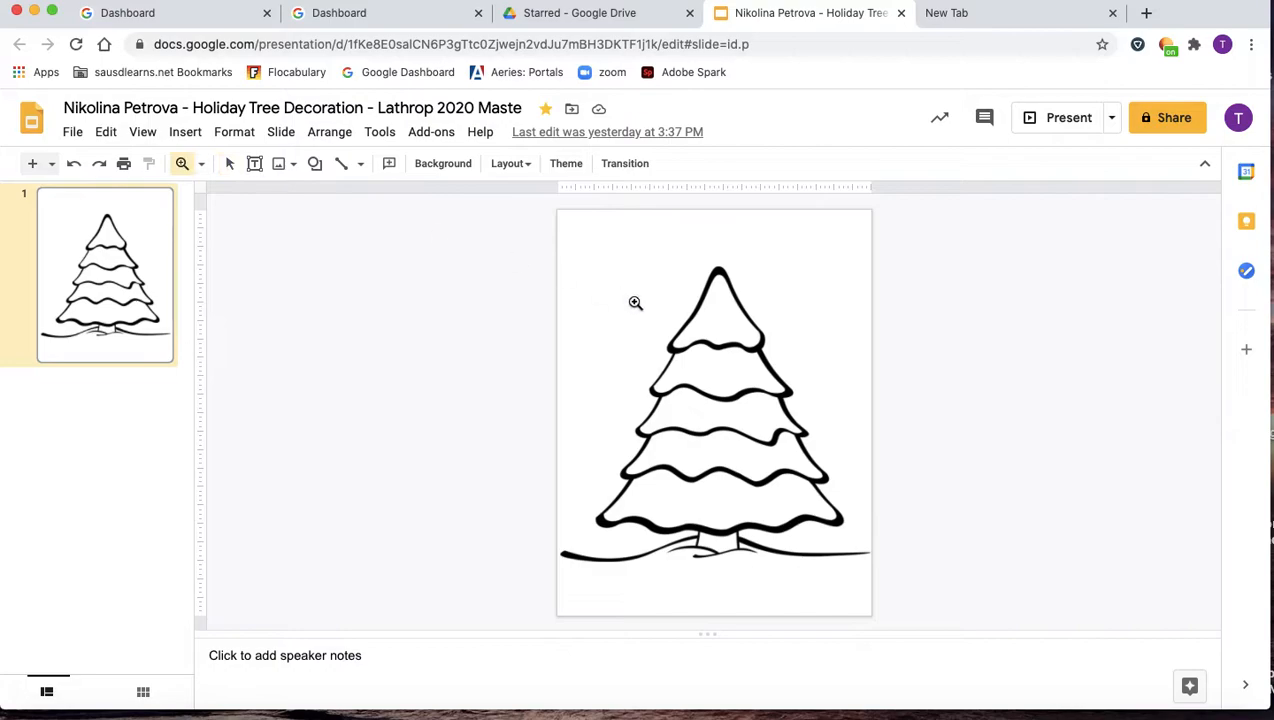
click(689, 330)
scroll(689, 330, up, 2)
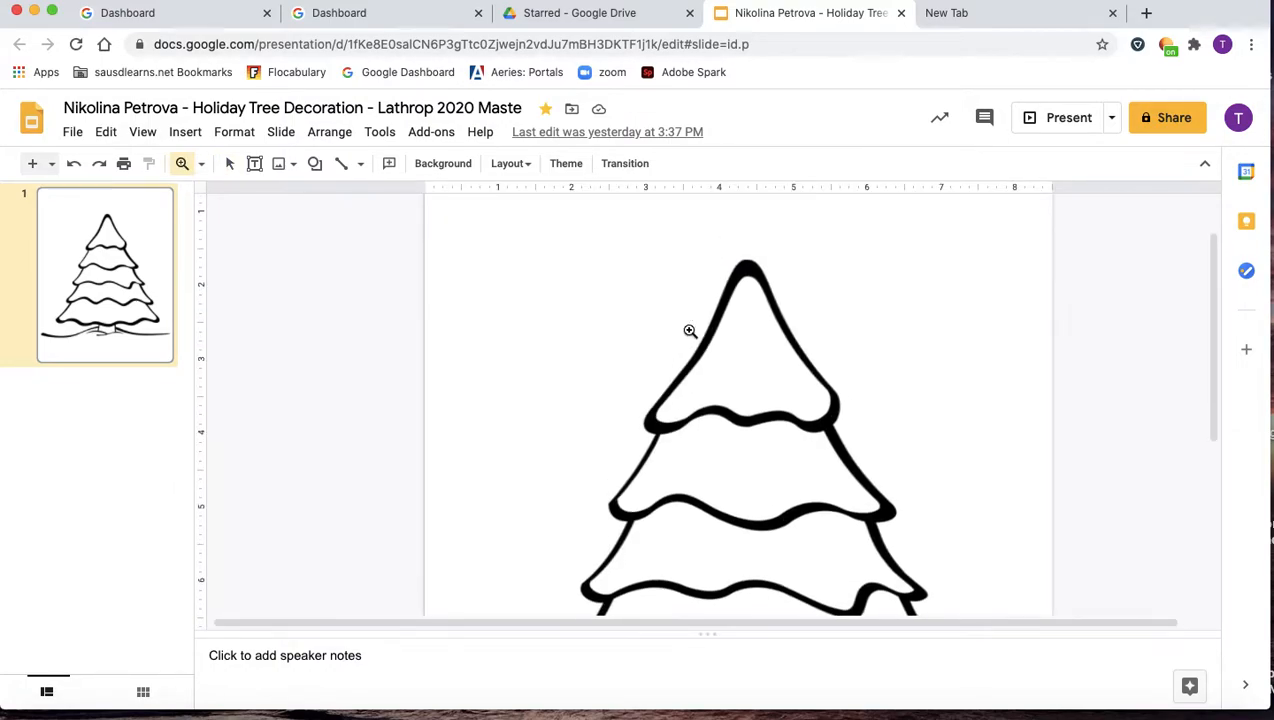
scroll(689, 330, right, 1)
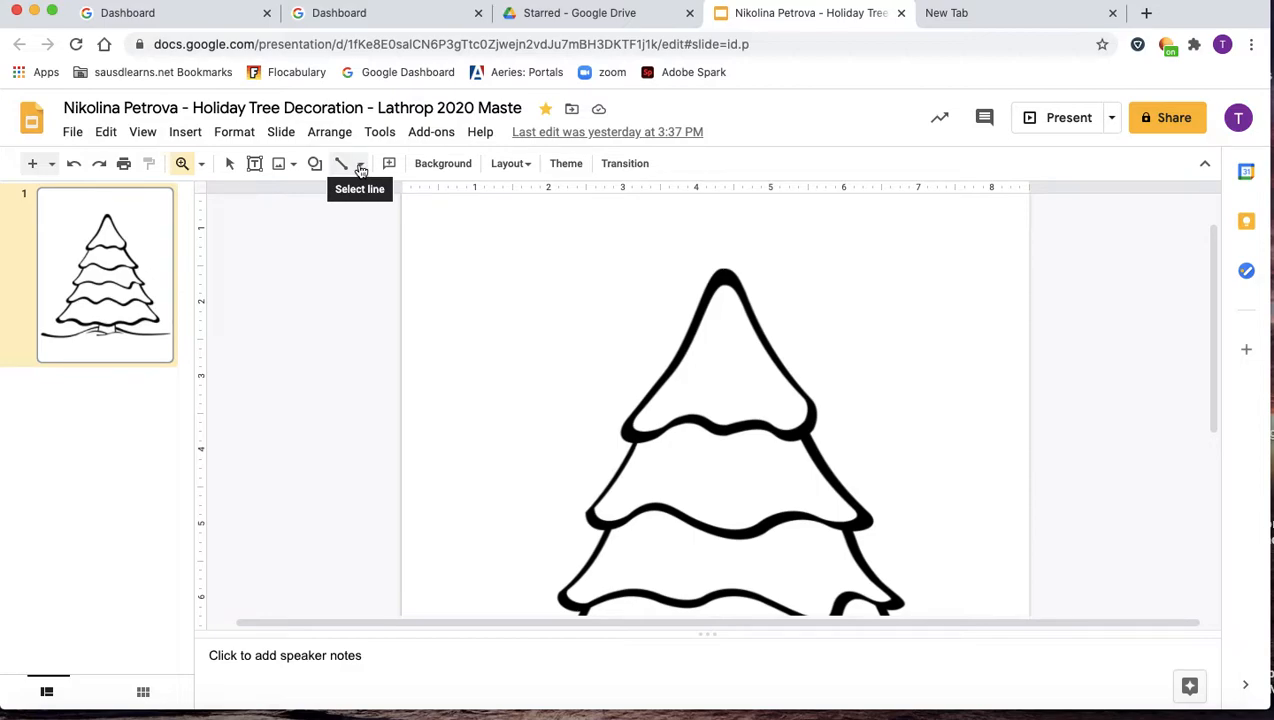
click(361, 166)
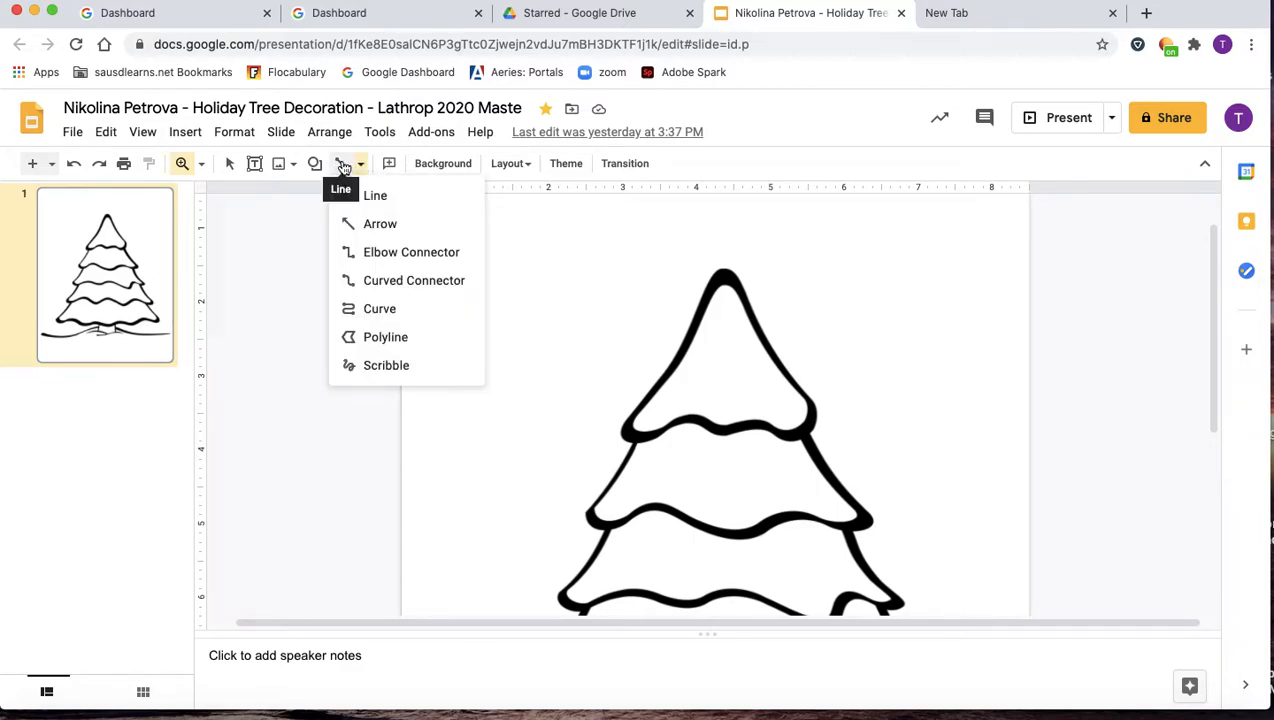
click(351, 341)
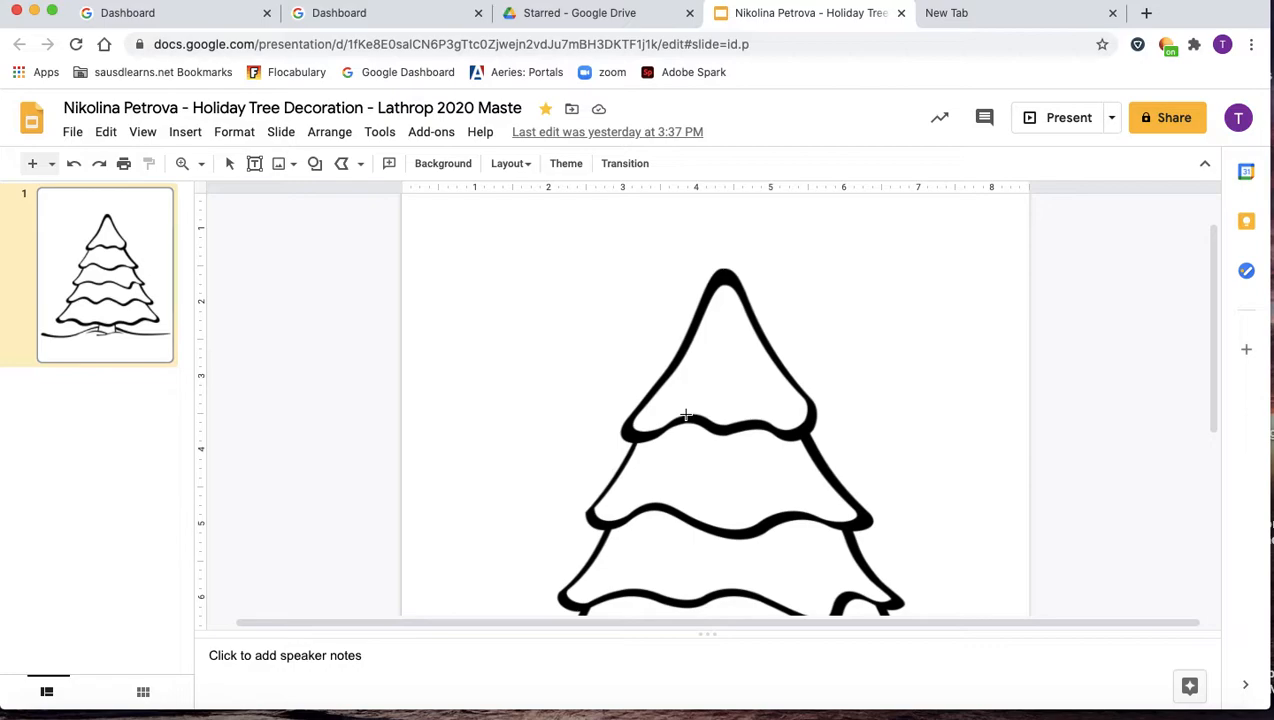
click(634, 432)
click(648, 404)
click(680, 360)
click(690, 338)
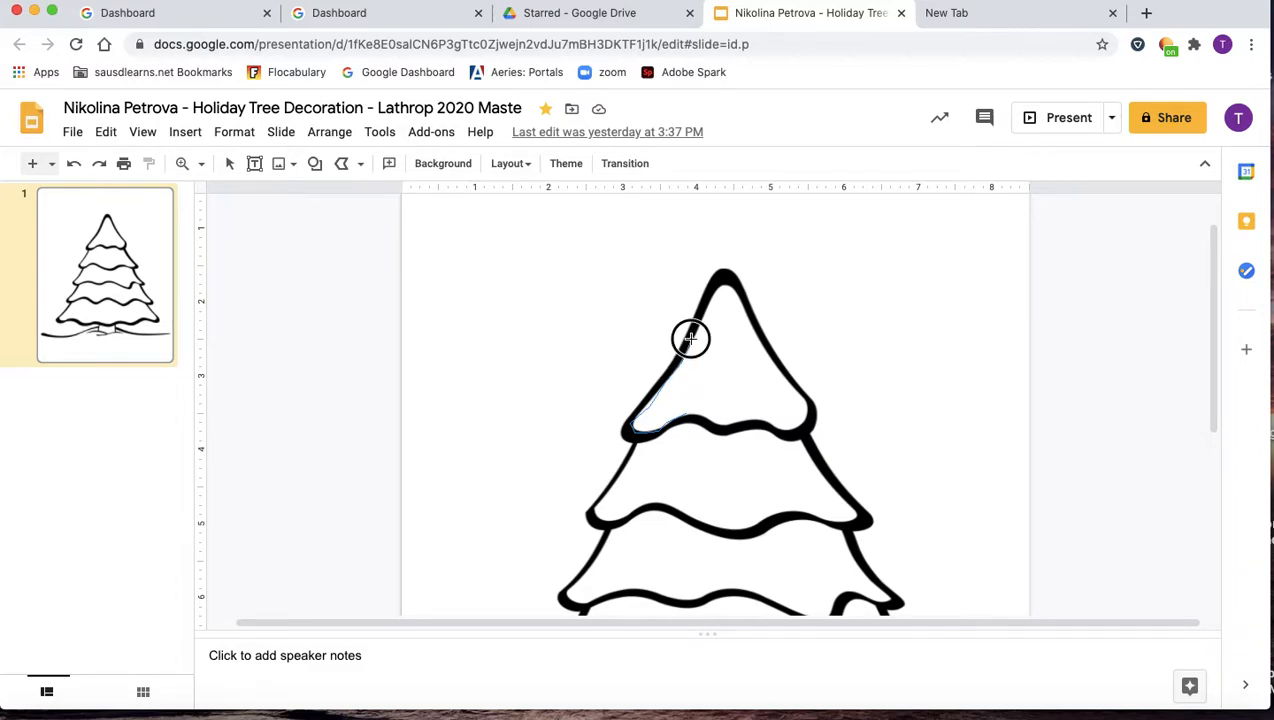
click(715, 287)
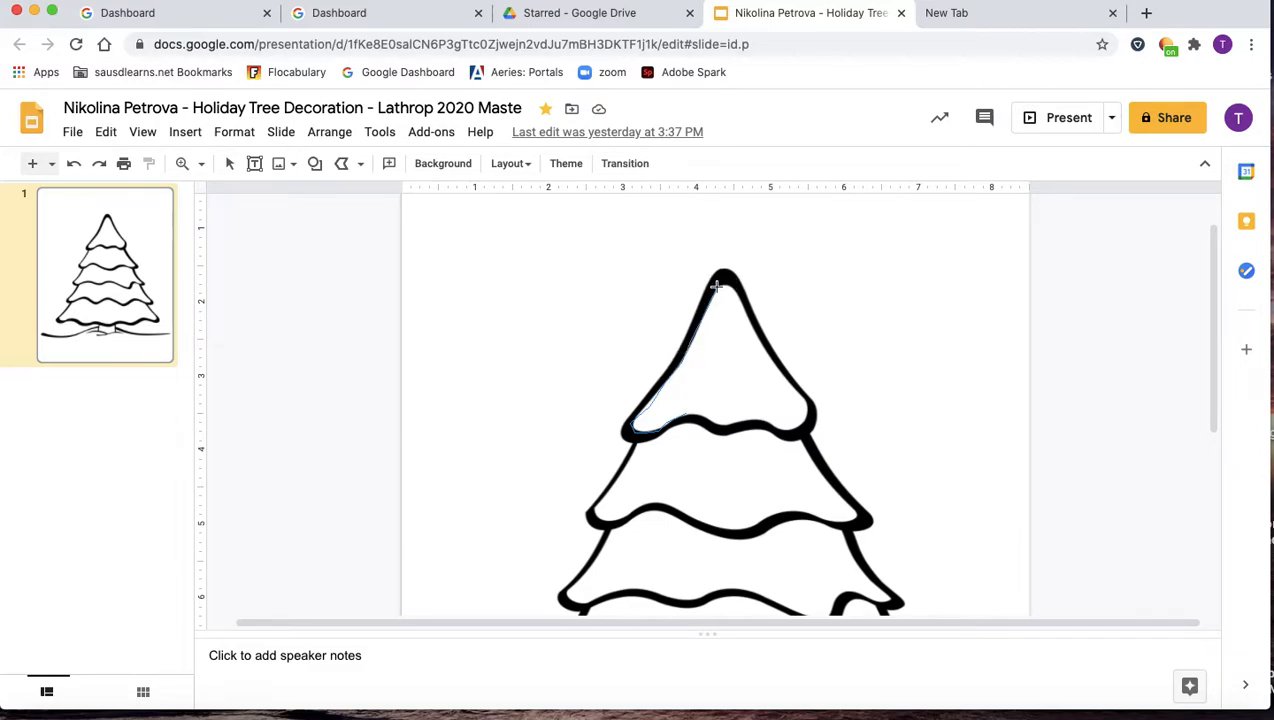
double_click(716, 287)
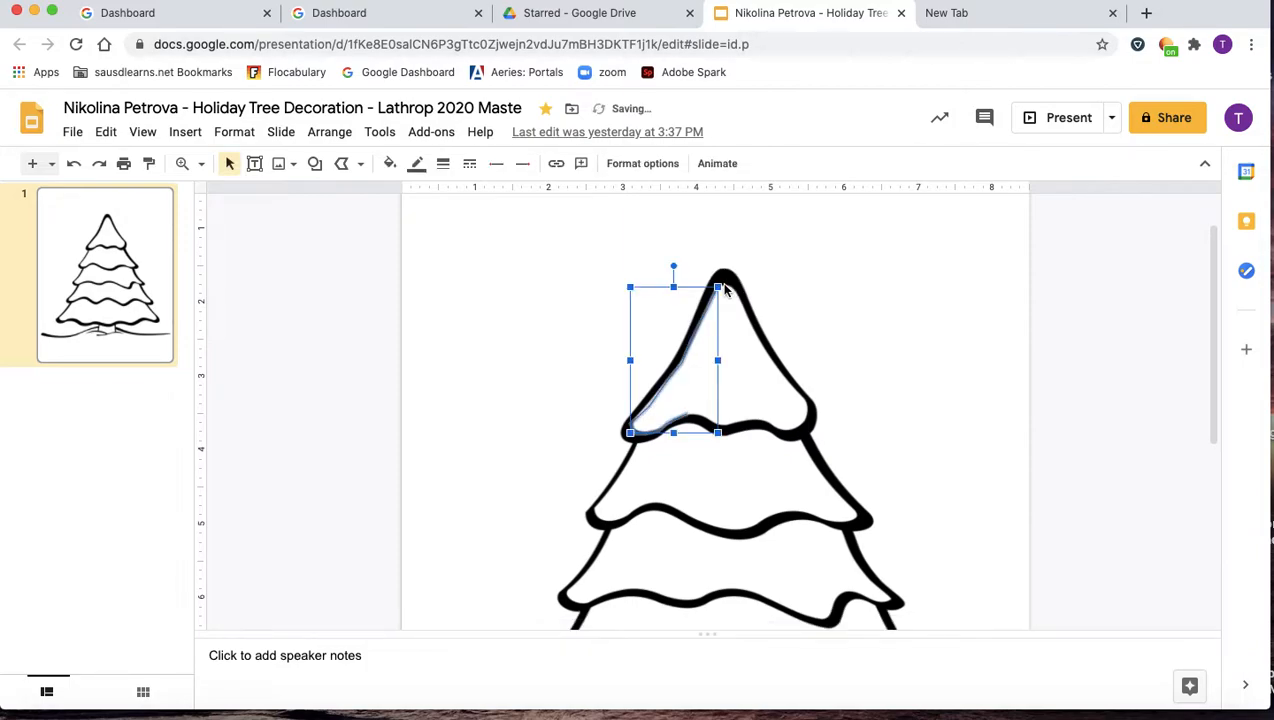
click(702, 380)
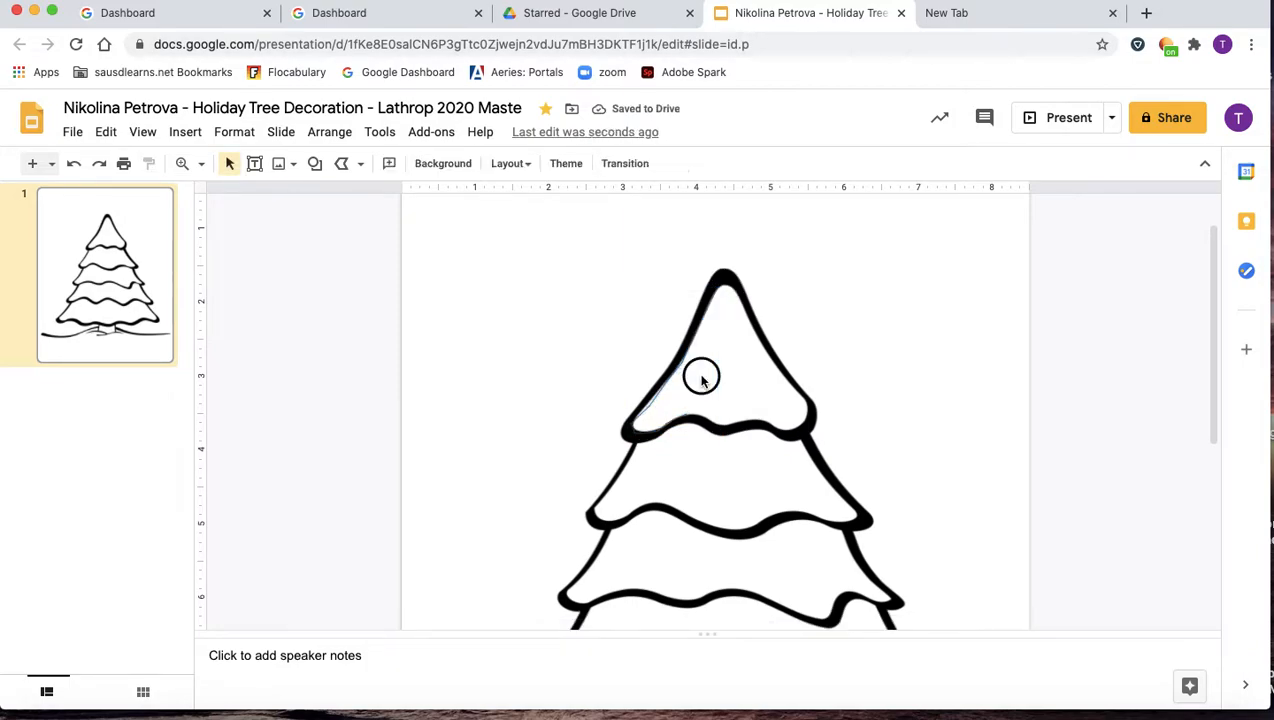
click(659, 411)
scroll(712, 335, up, 5)
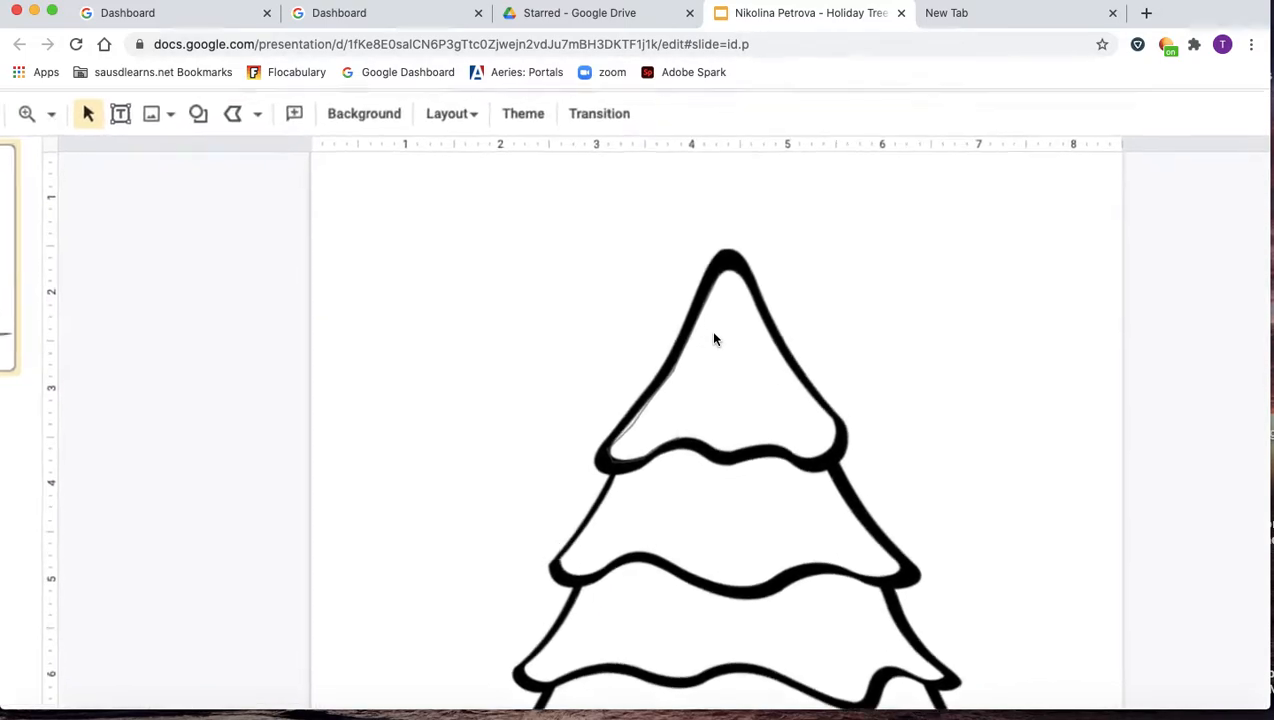
click(700, 433)
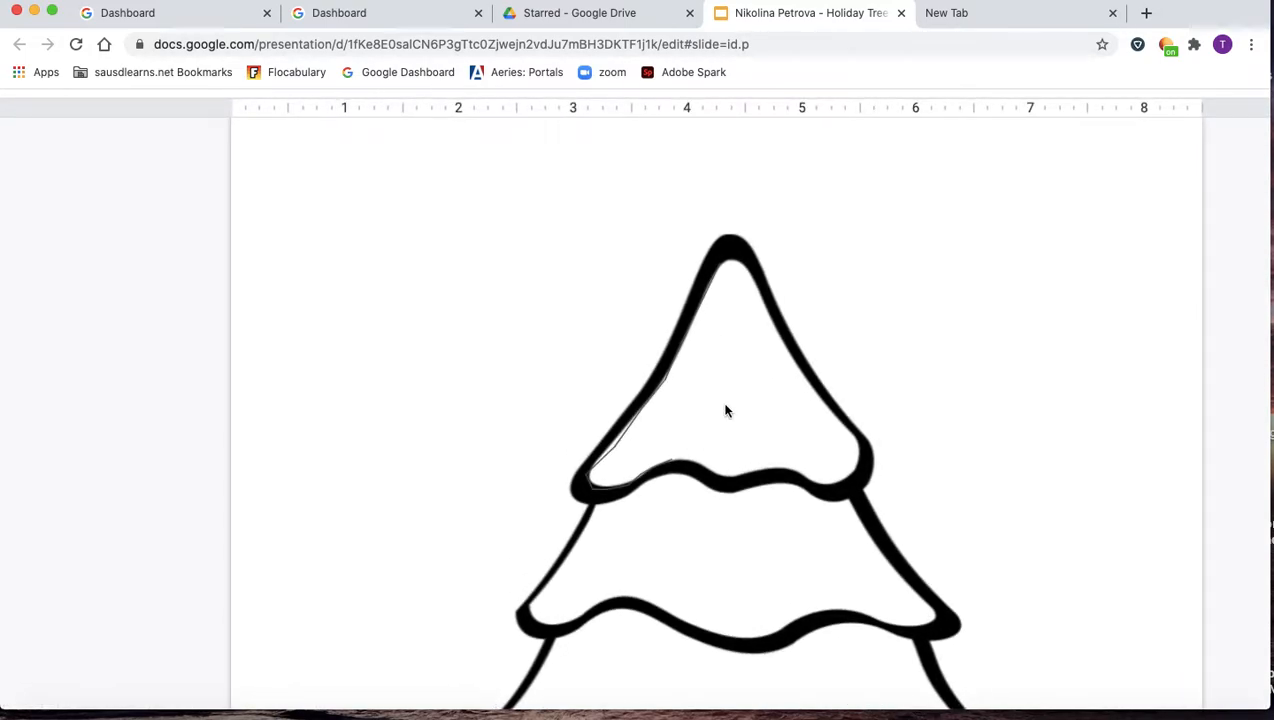
scroll(725, 410, down, 5)
click(640, 416)
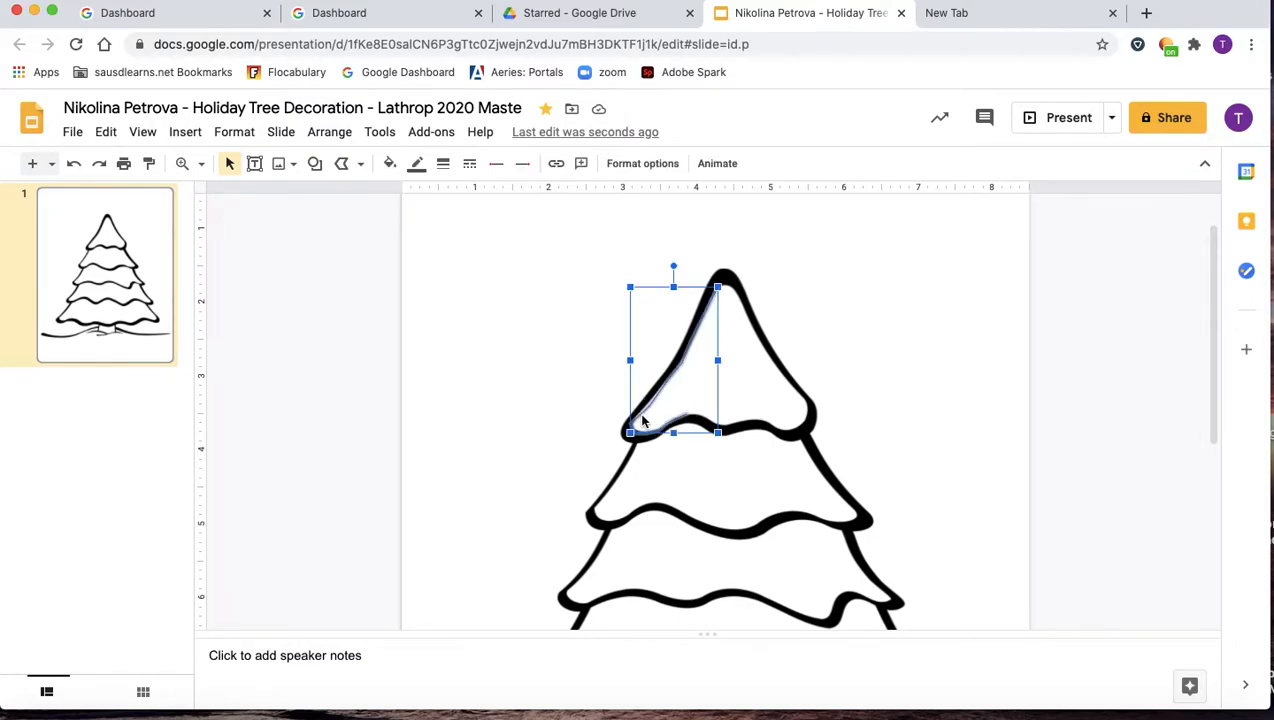
key(BackSpace)
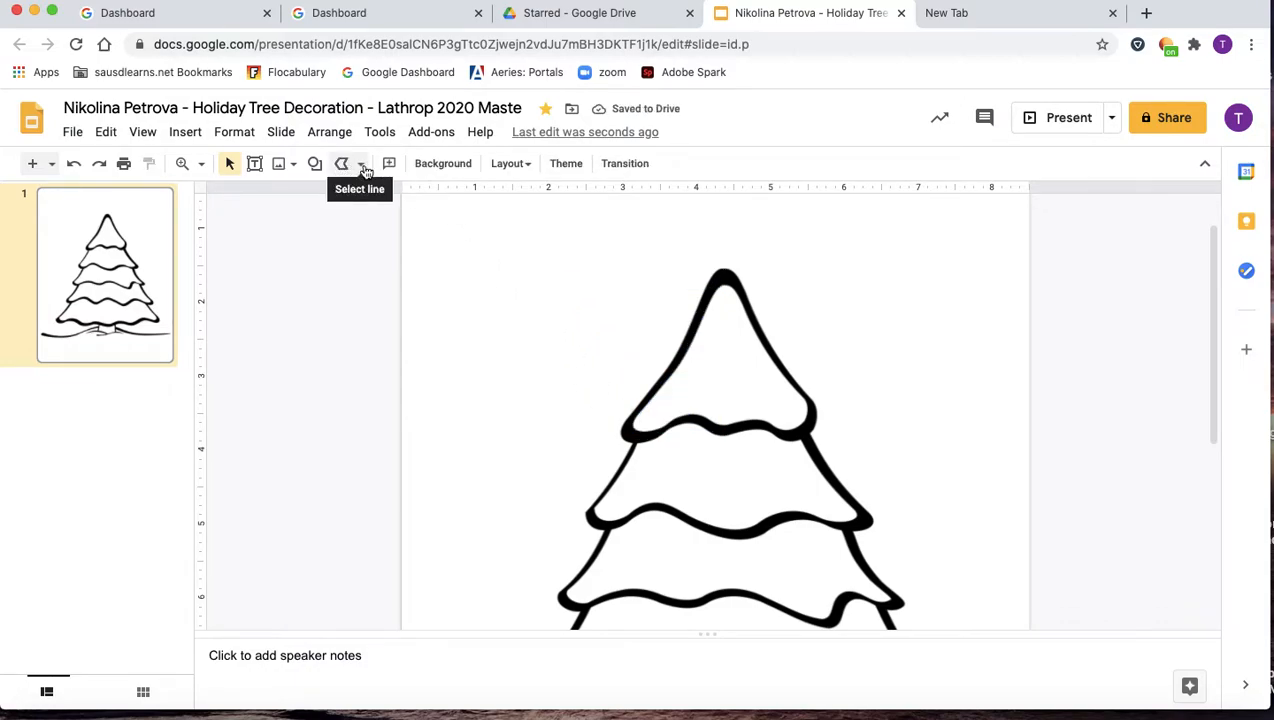
Trace the tree's top section as a closed polyline from its apex around the lower edge.
click(343, 165)
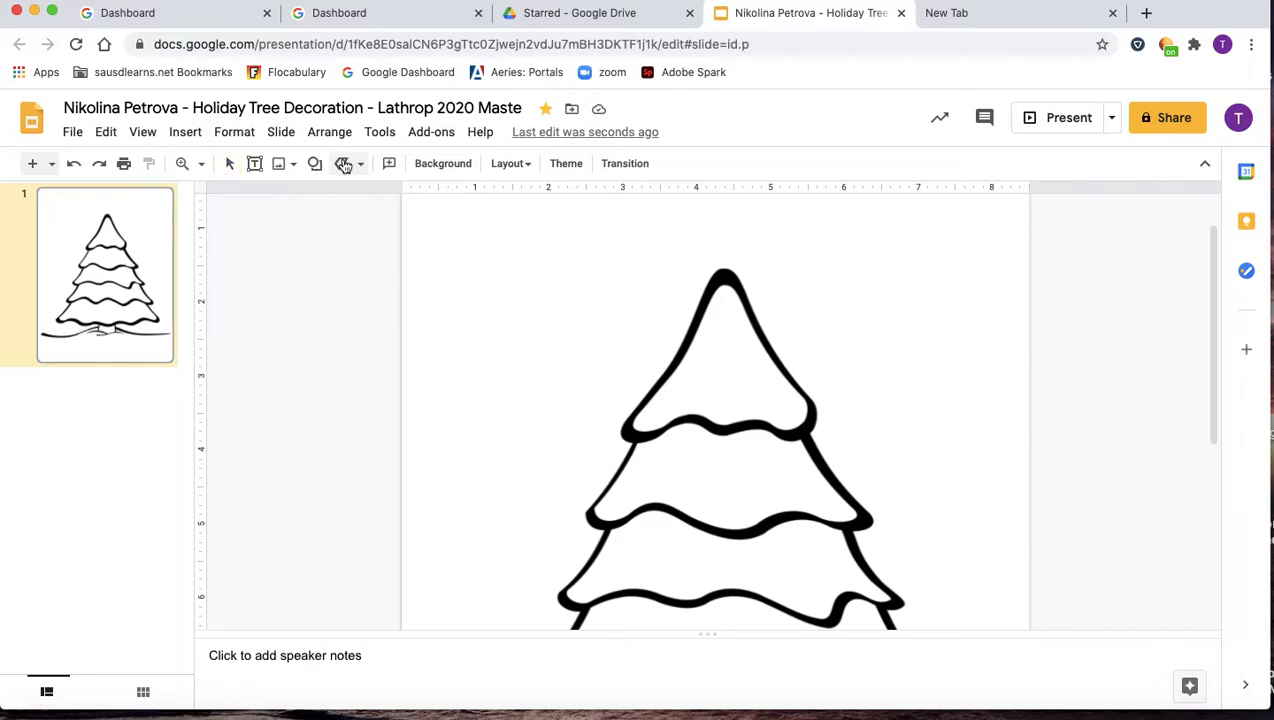
click(662, 397)
click(714, 310)
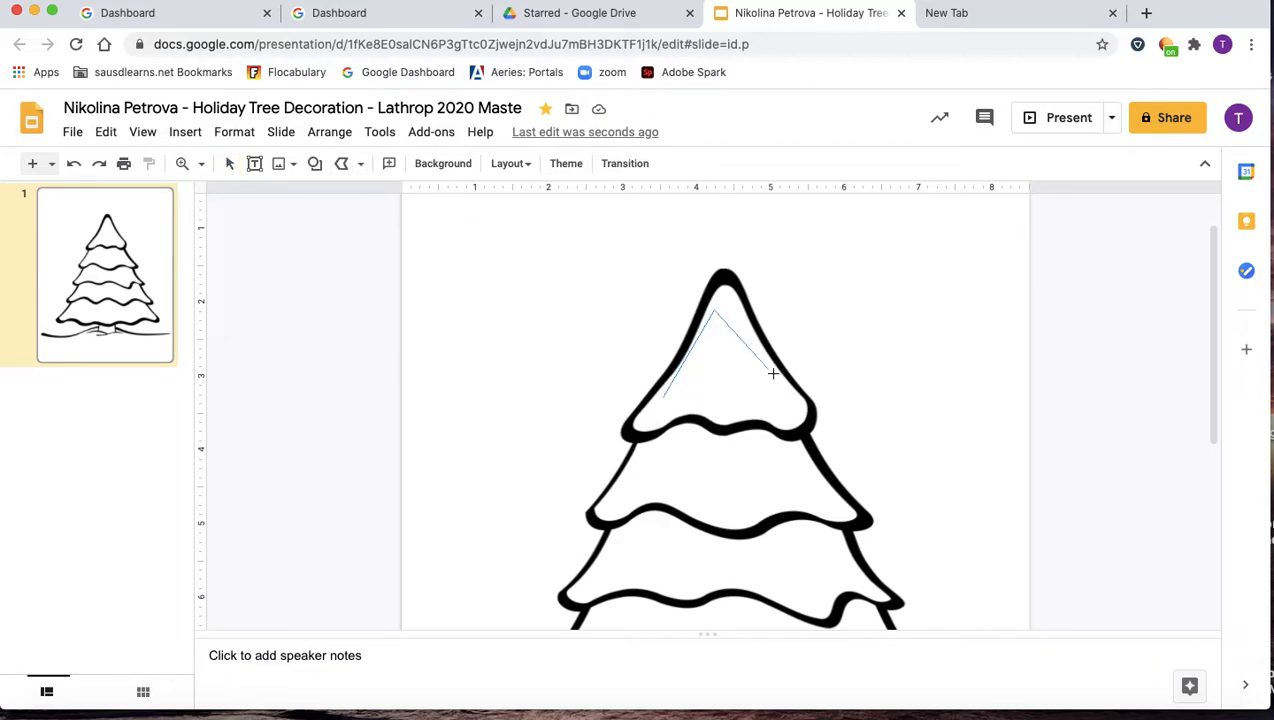
click(799, 410)
click(790, 424)
click(762, 420)
click(742, 416)
click(716, 411)
click(679, 411)
click(639, 431)
double_click(666, 393)
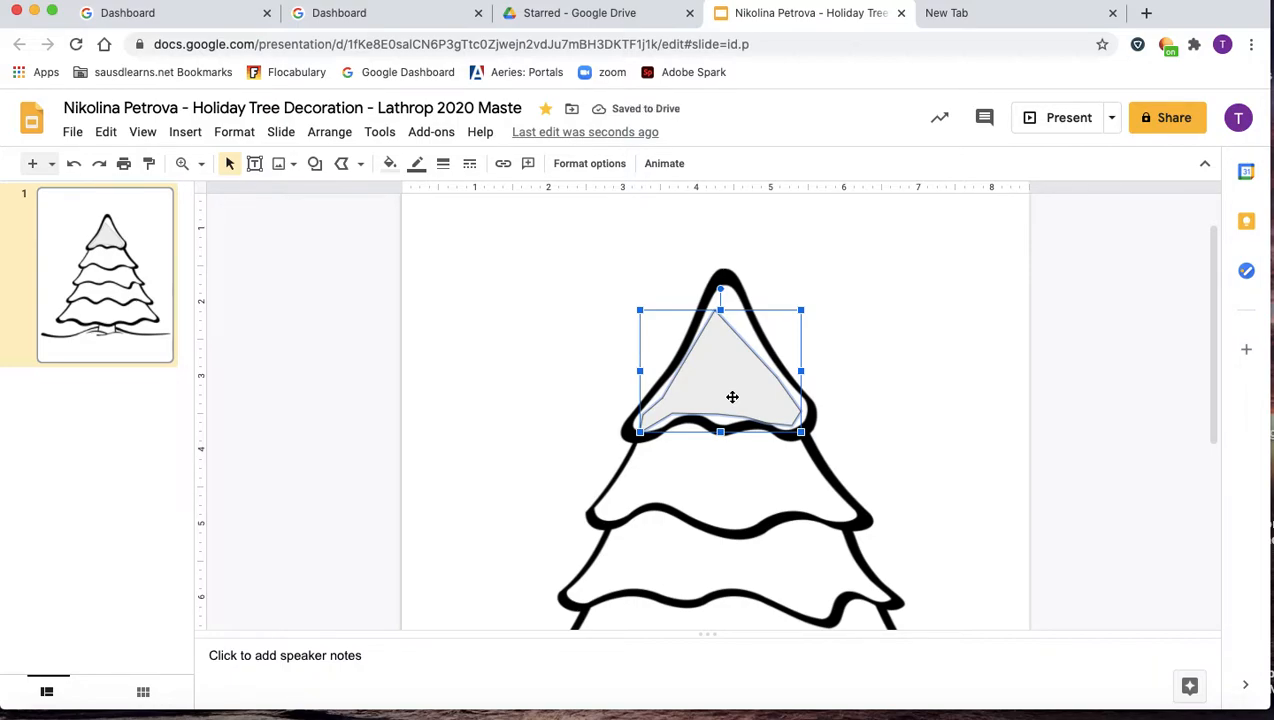
Fill the traced shape light green, then widen and shift it over the top tier.
click(389, 164)
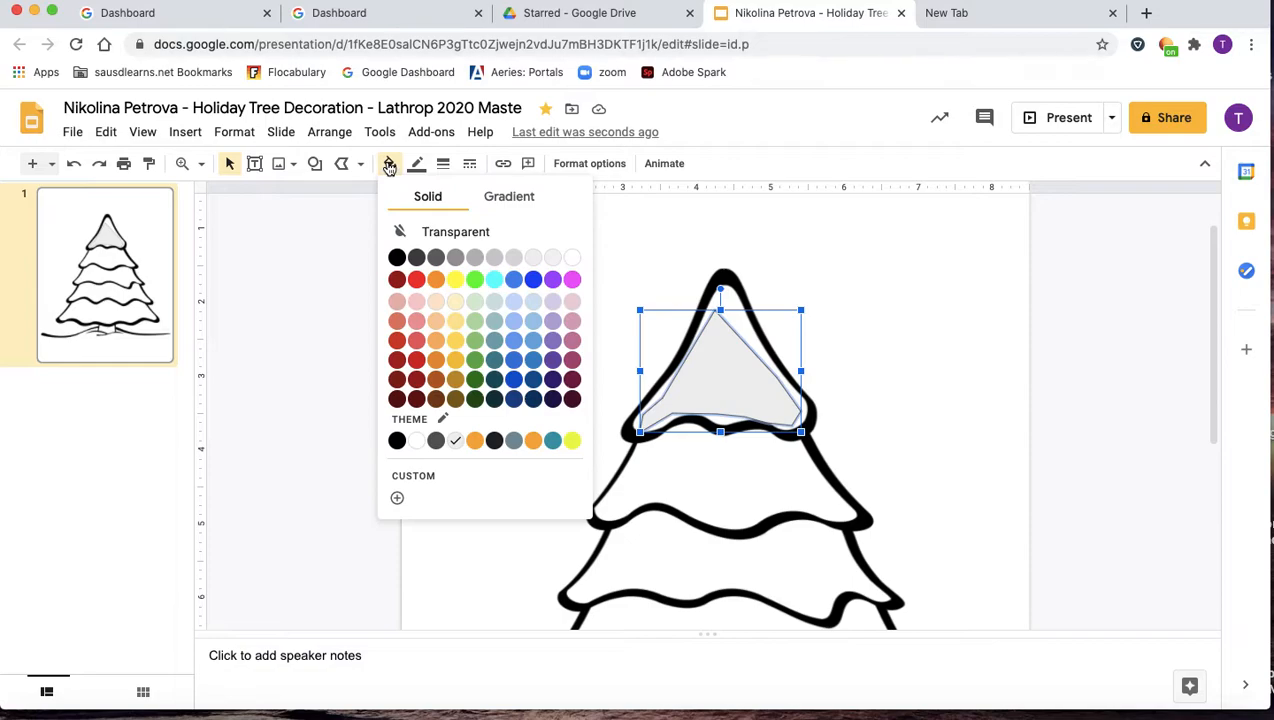
click(475, 340)
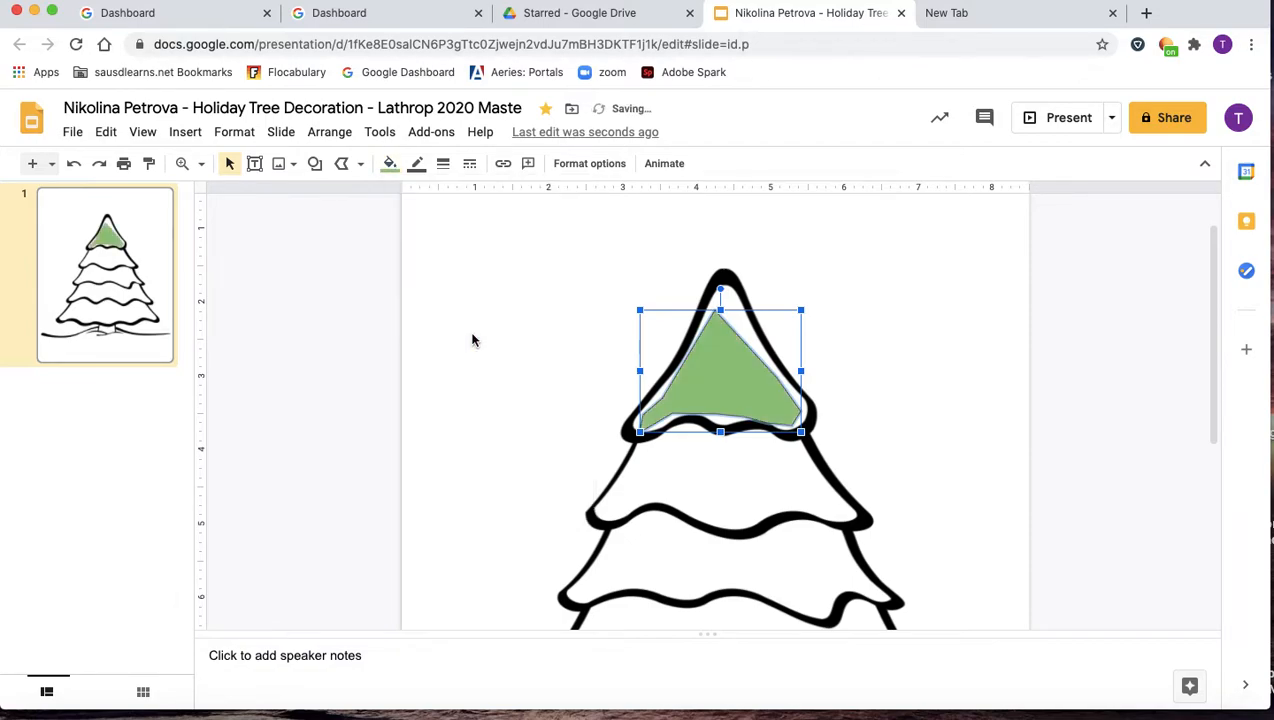
drag(802, 310, 813, 302)
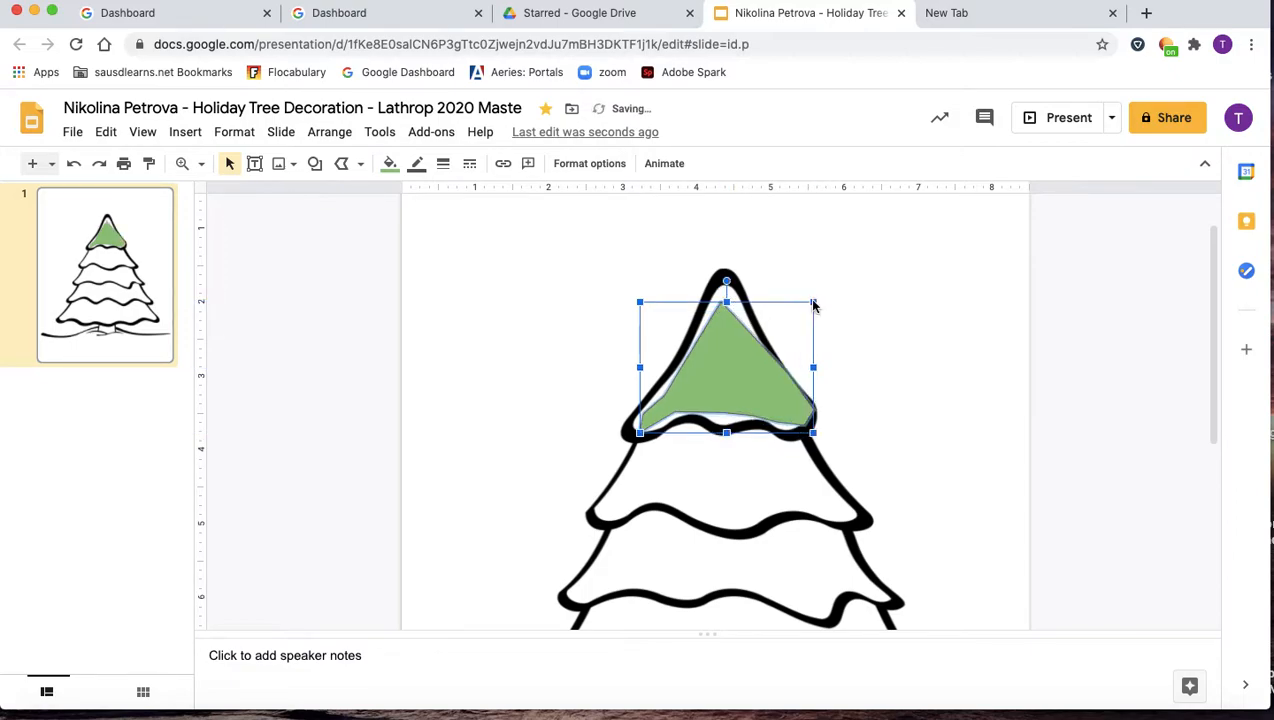
mouse_move(737, 358)
mouse_down()
mouse_move(884, 336)
mouse_move(754, 338)
mouse_move(740, 357)
mouse_up()
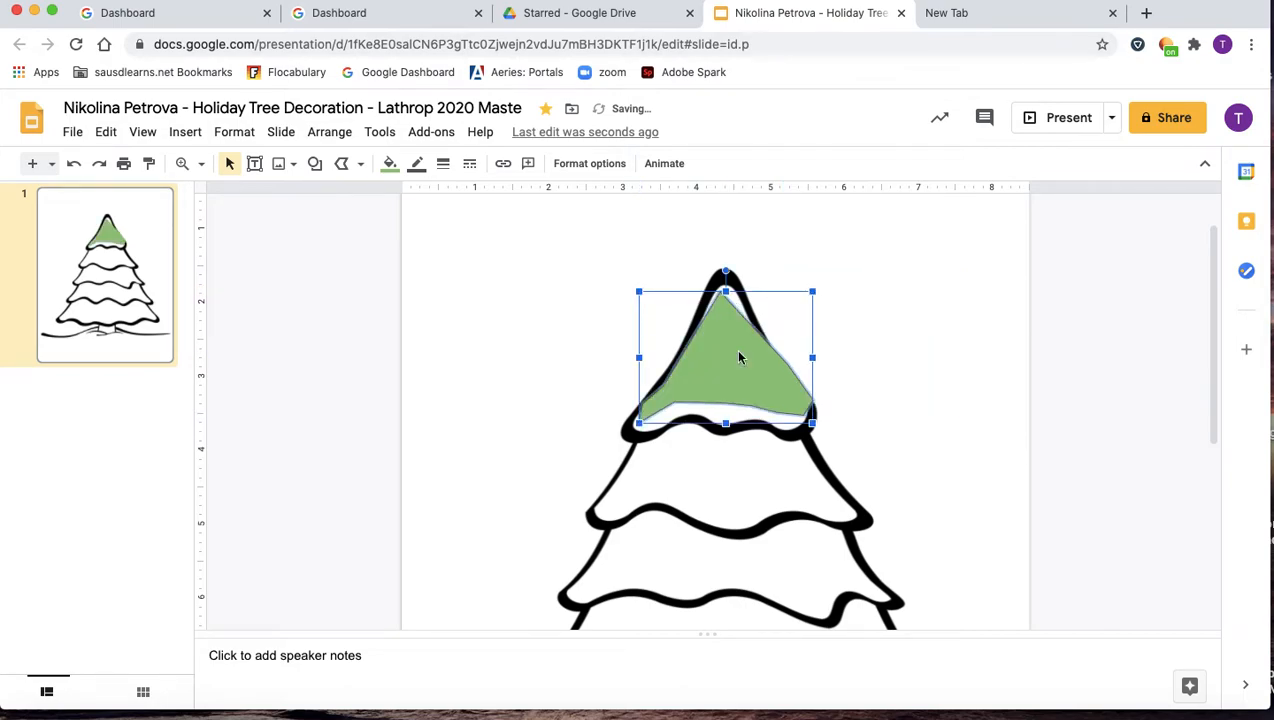
Delete the rough green triangle and a stray short line from the tree top.
key(Delete)
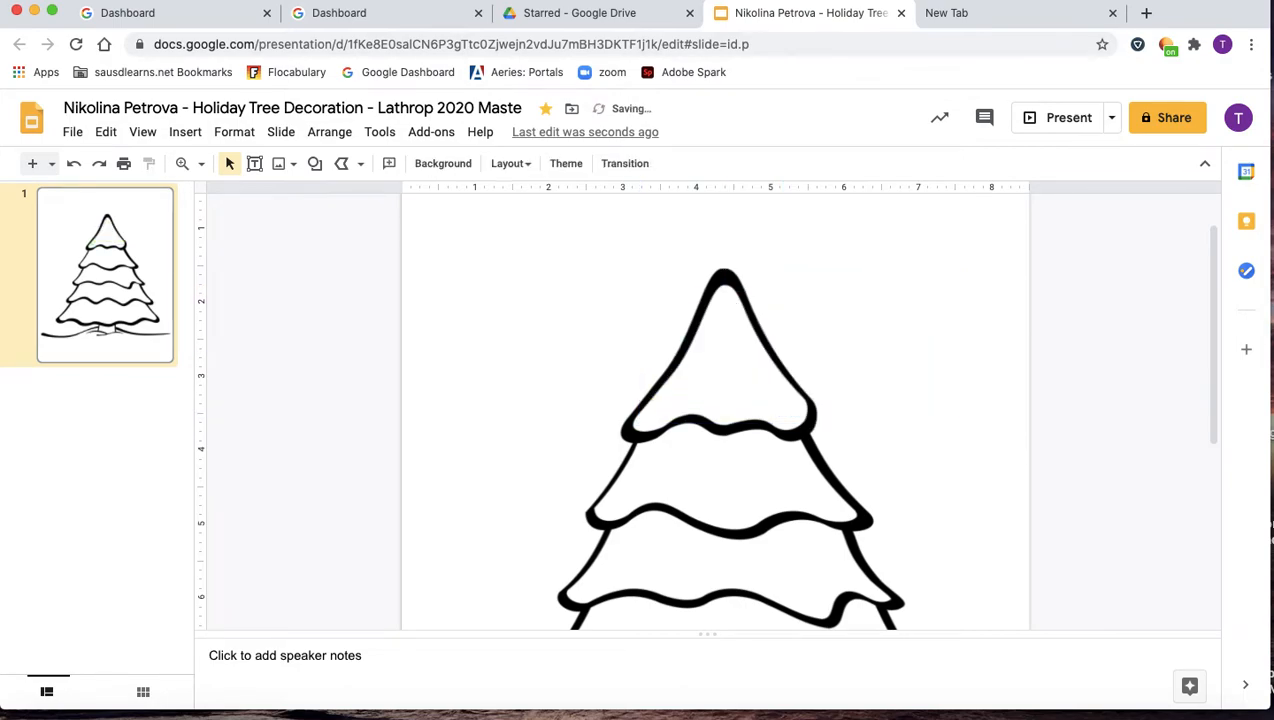
scroll(736, 351, up, 5)
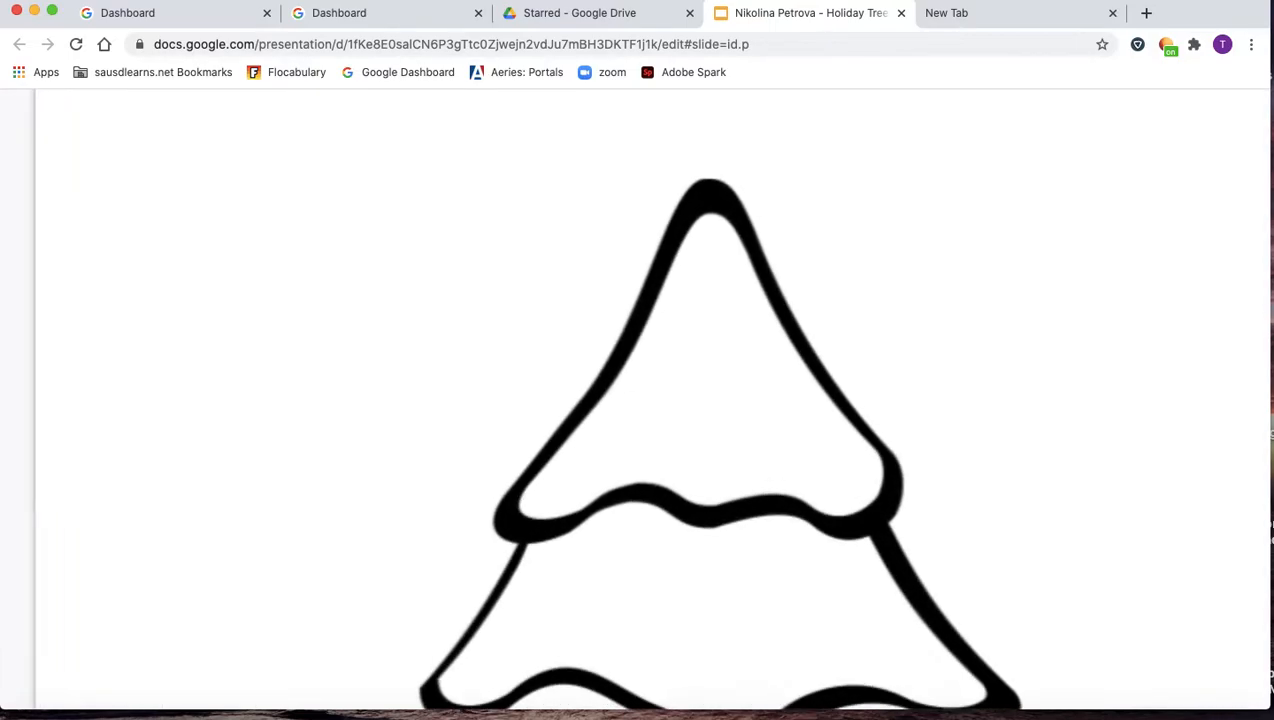
scroll(708, 400, down, 5)
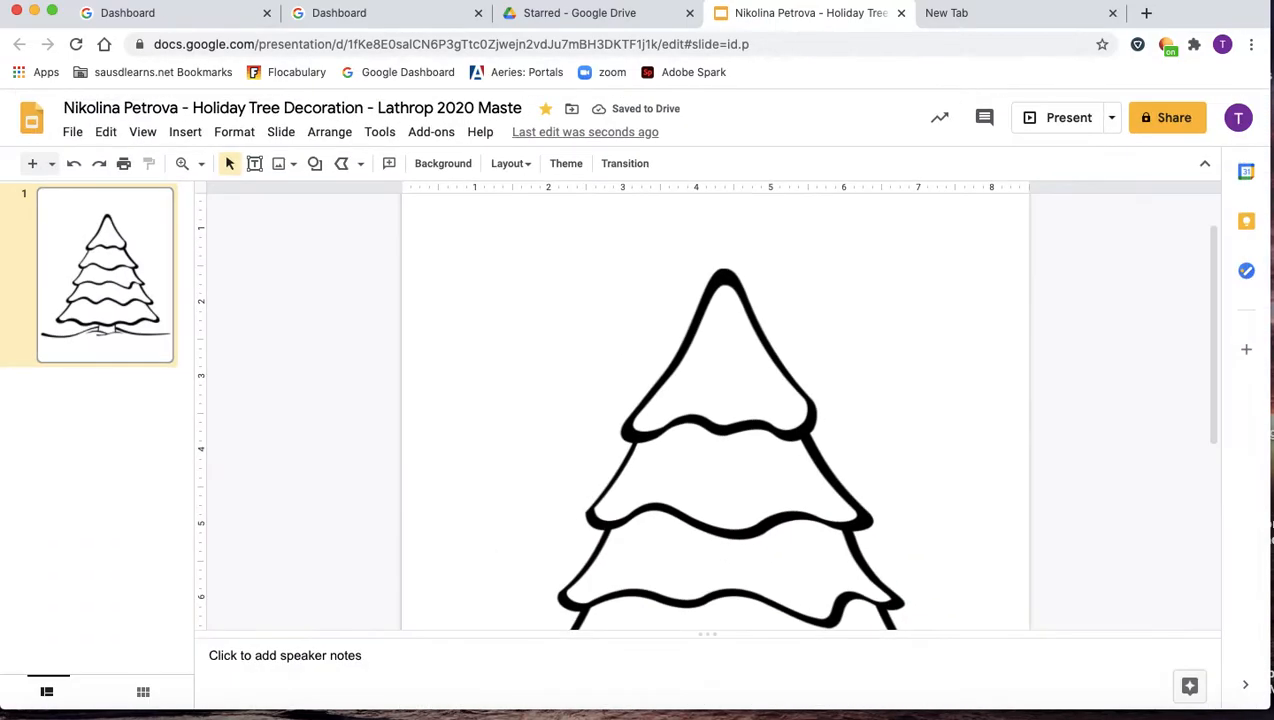
click(344, 165)
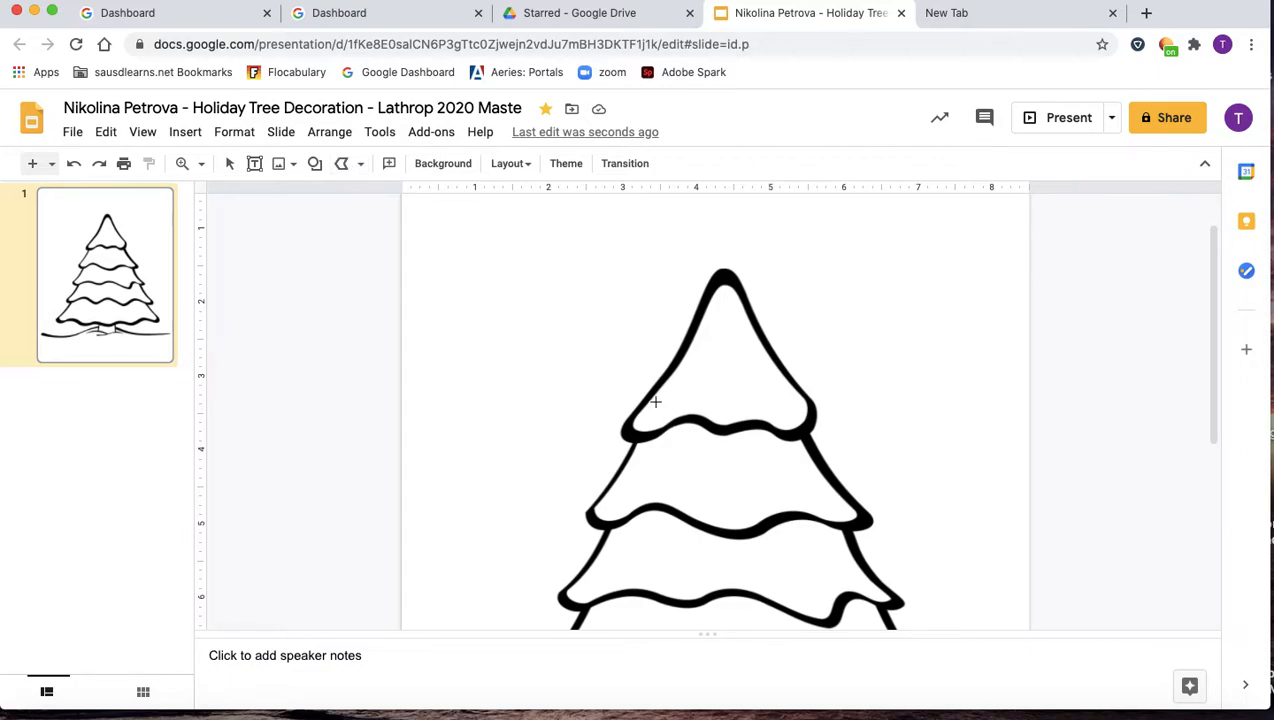
scroll(655, 401, up, 5)
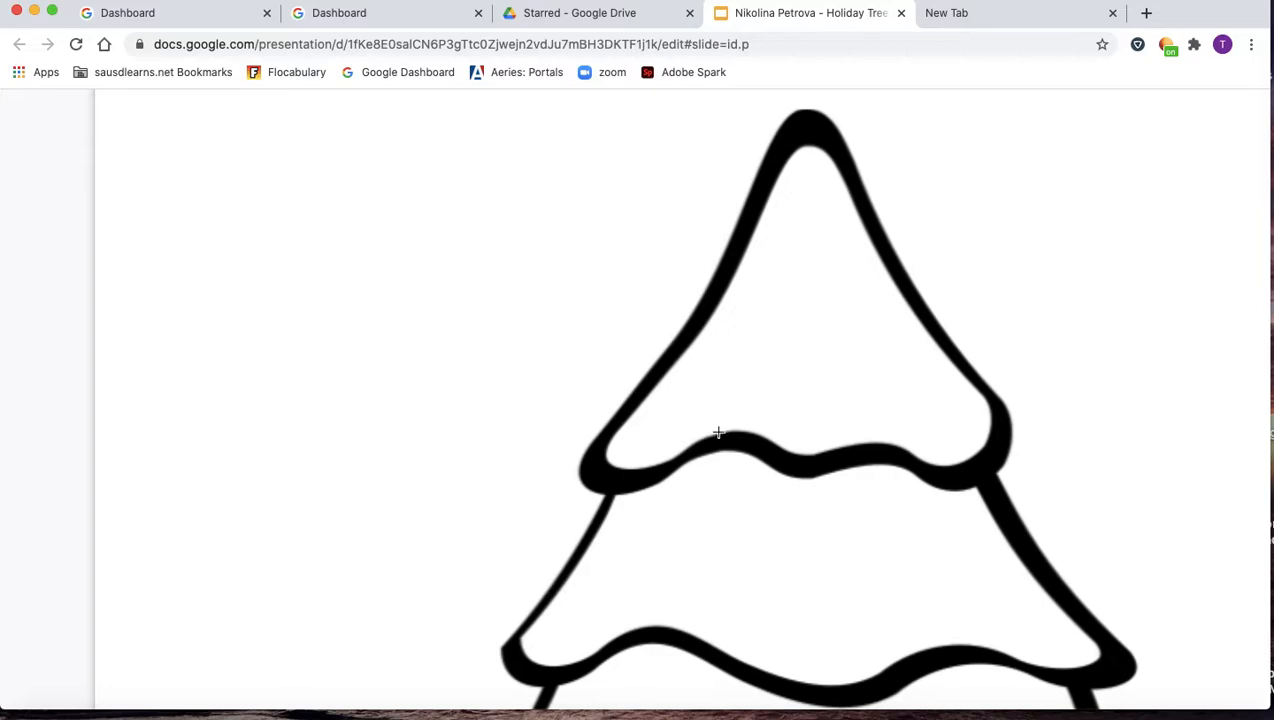
drag(735, 431, 700, 436)
click(692, 443)
click(702, 436)
key(Delete)
scroll(382, 220, down, 5)
Trace a curve from the top section's lower edge around the left tip up toward the tree tip.
click(247, 109)
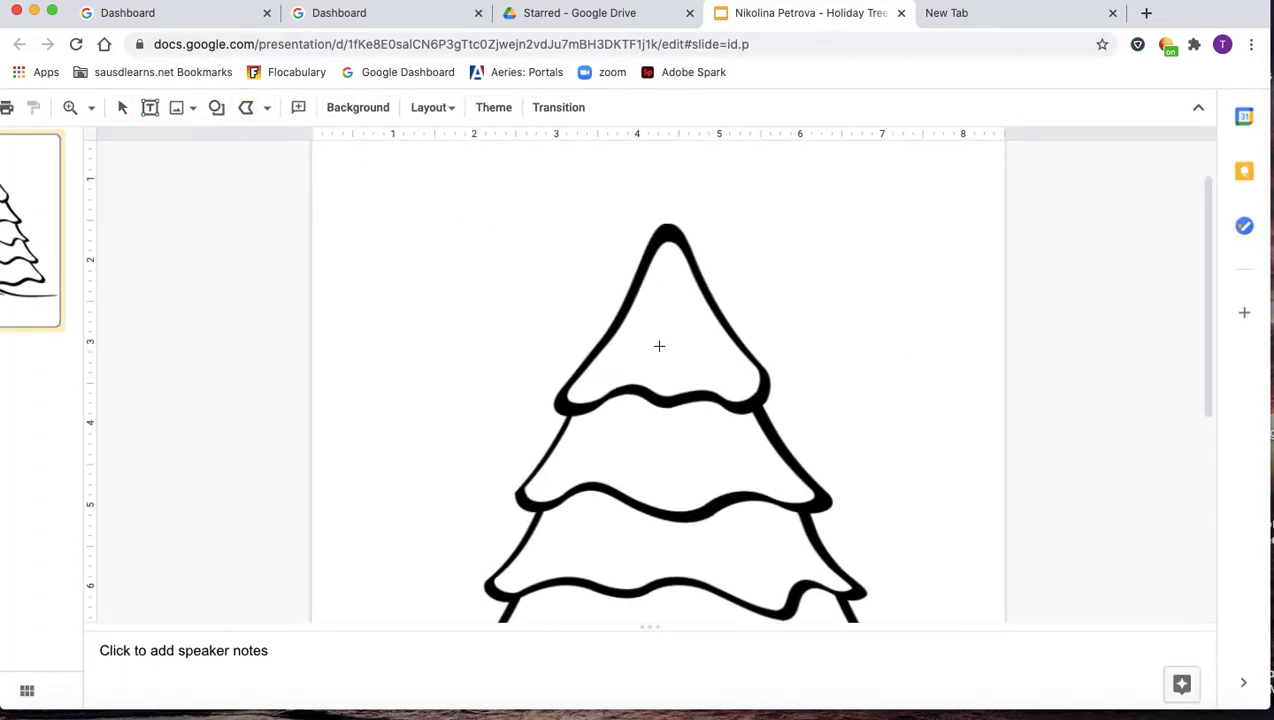
scroll(659, 346, up, 5)
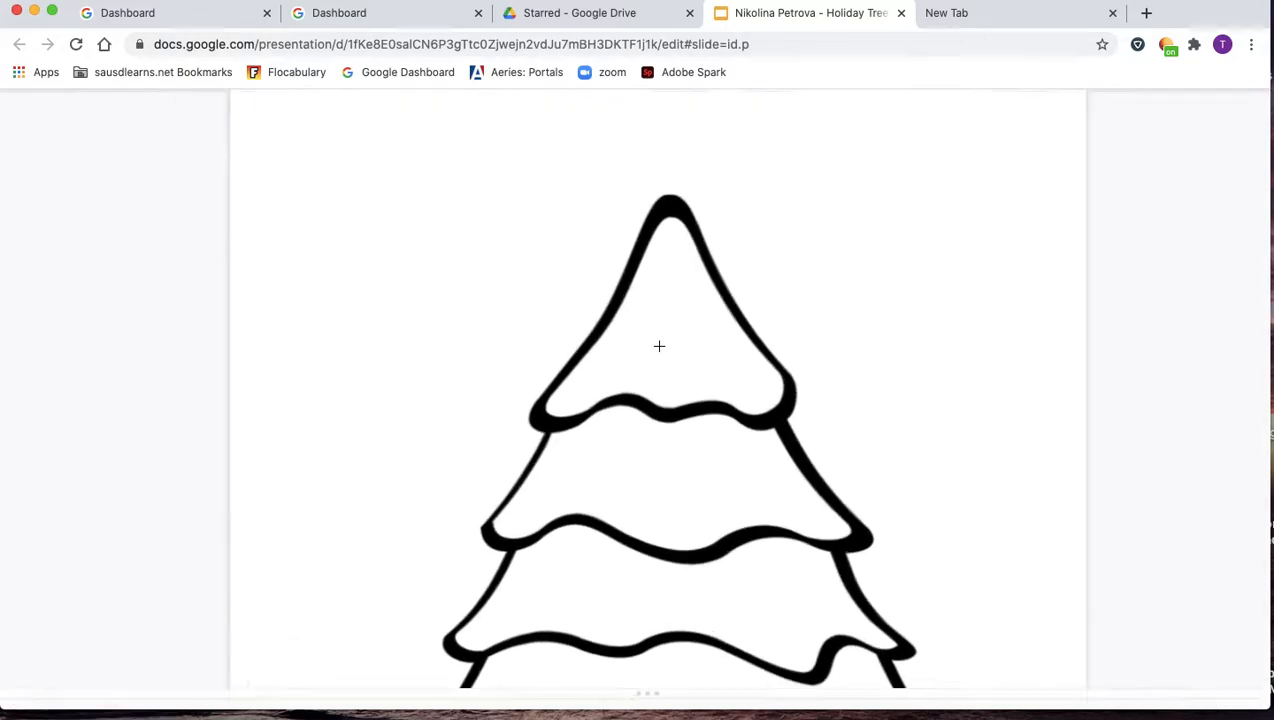
click(629, 397)
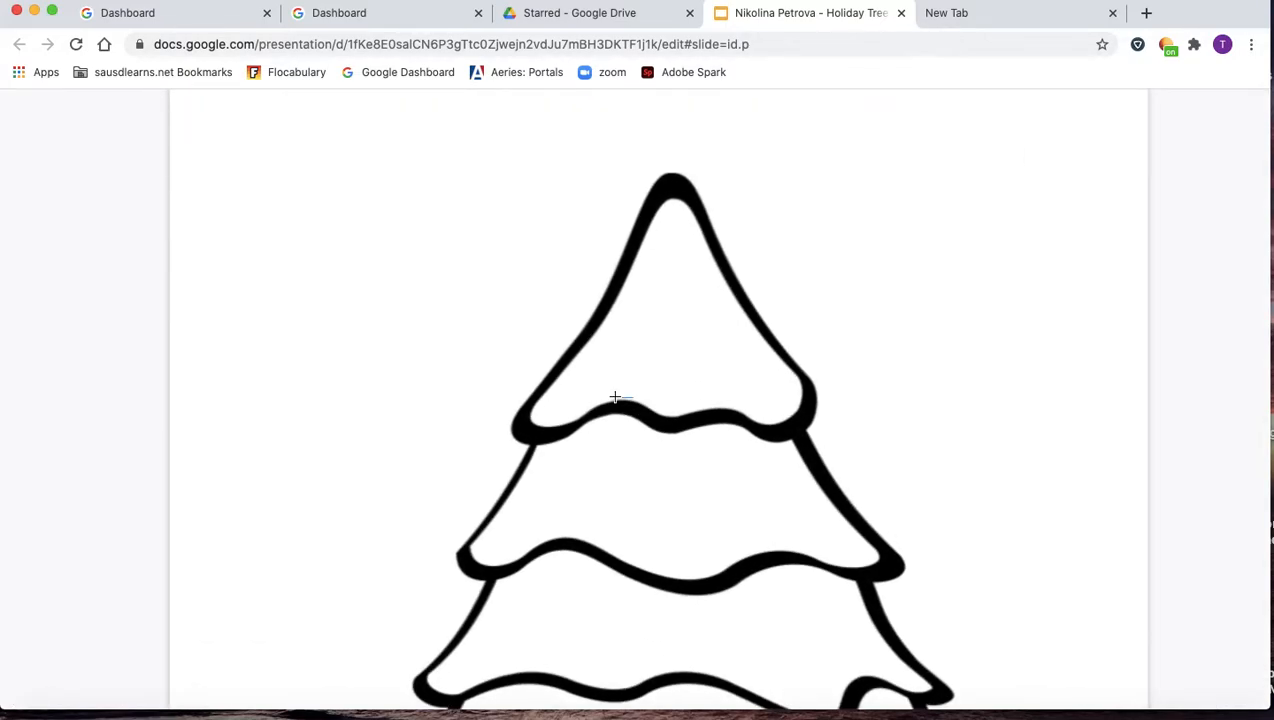
click(610, 399)
click(577, 418)
click(551, 428)
click(533, 425)
click(527, 417)
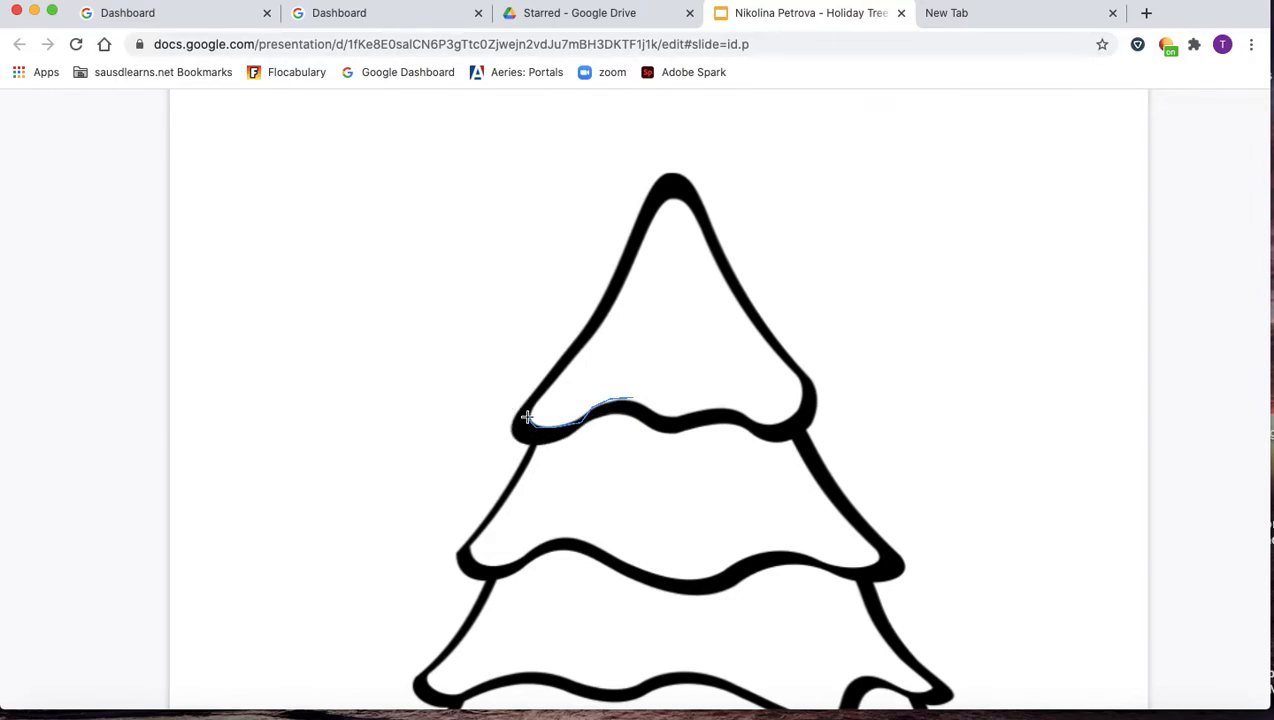
click(563, 370)
click(617, 294)
click(627, 266)
click(639, 240)
double_click(654, 214)
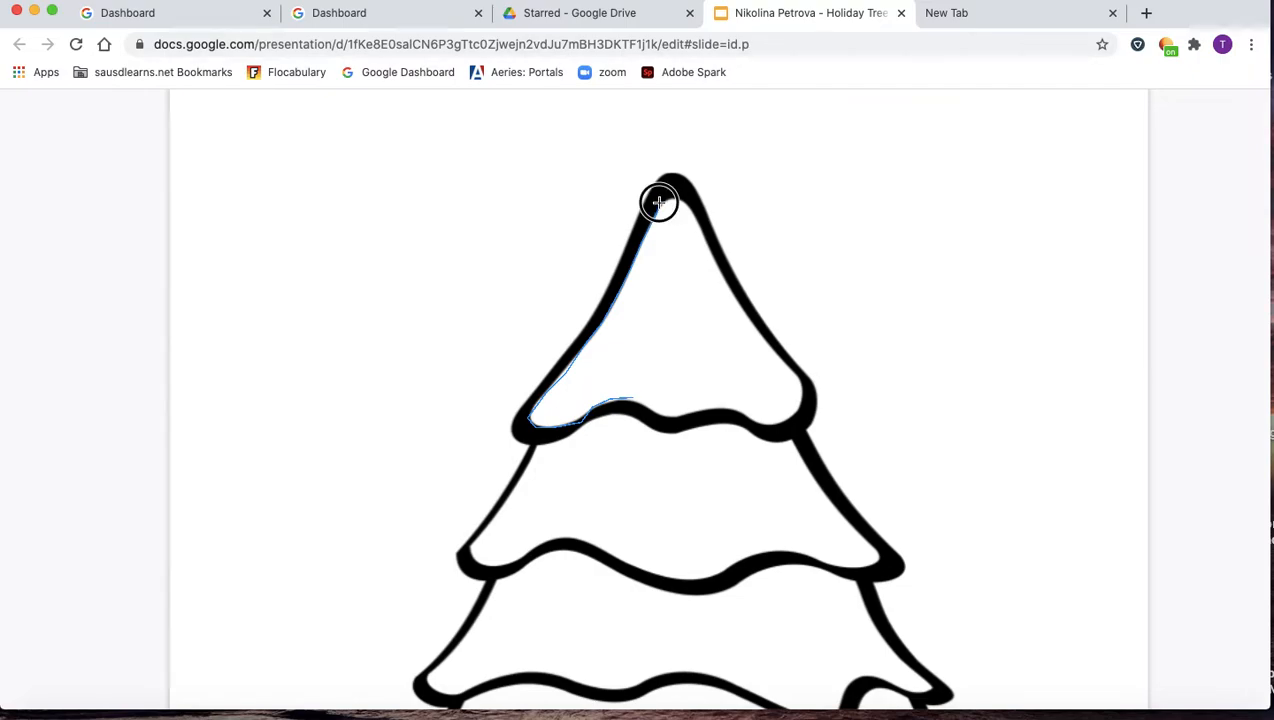
Stretch the curve's end slightly up to the tree tip and deselect it.
drag(655, 214, 657, 200)
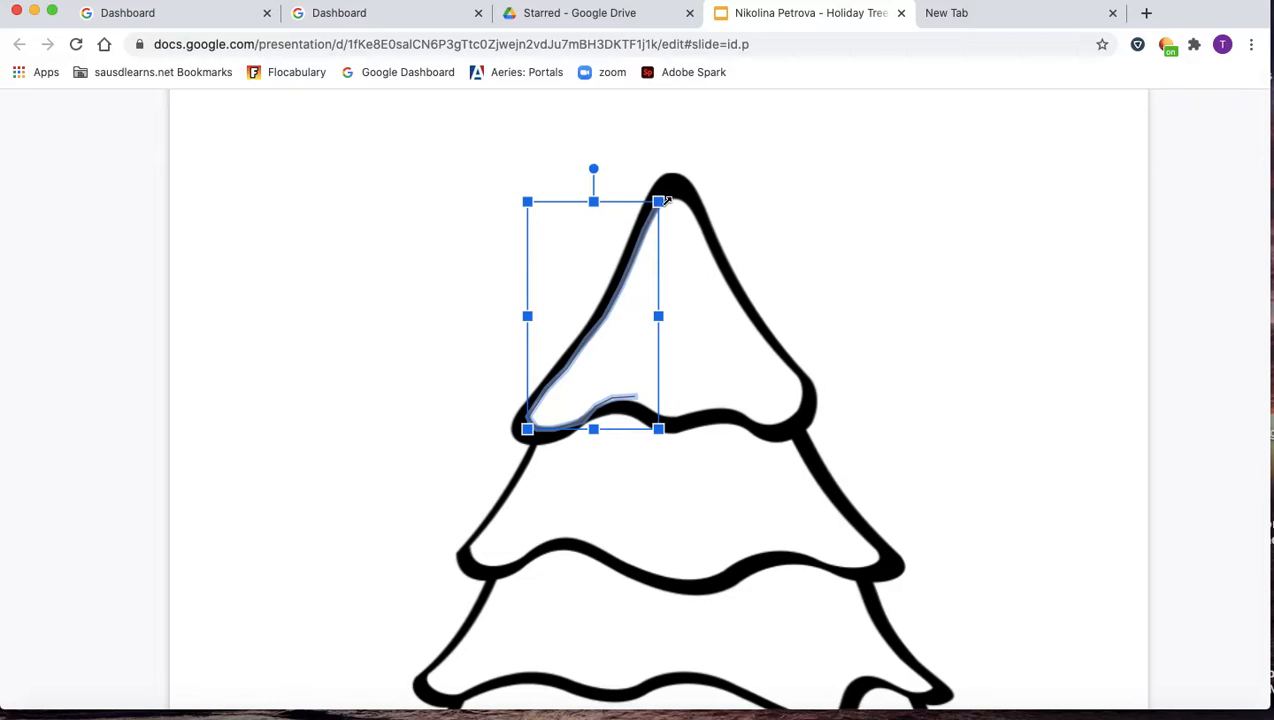
click(665, 199)
click(669, 203)
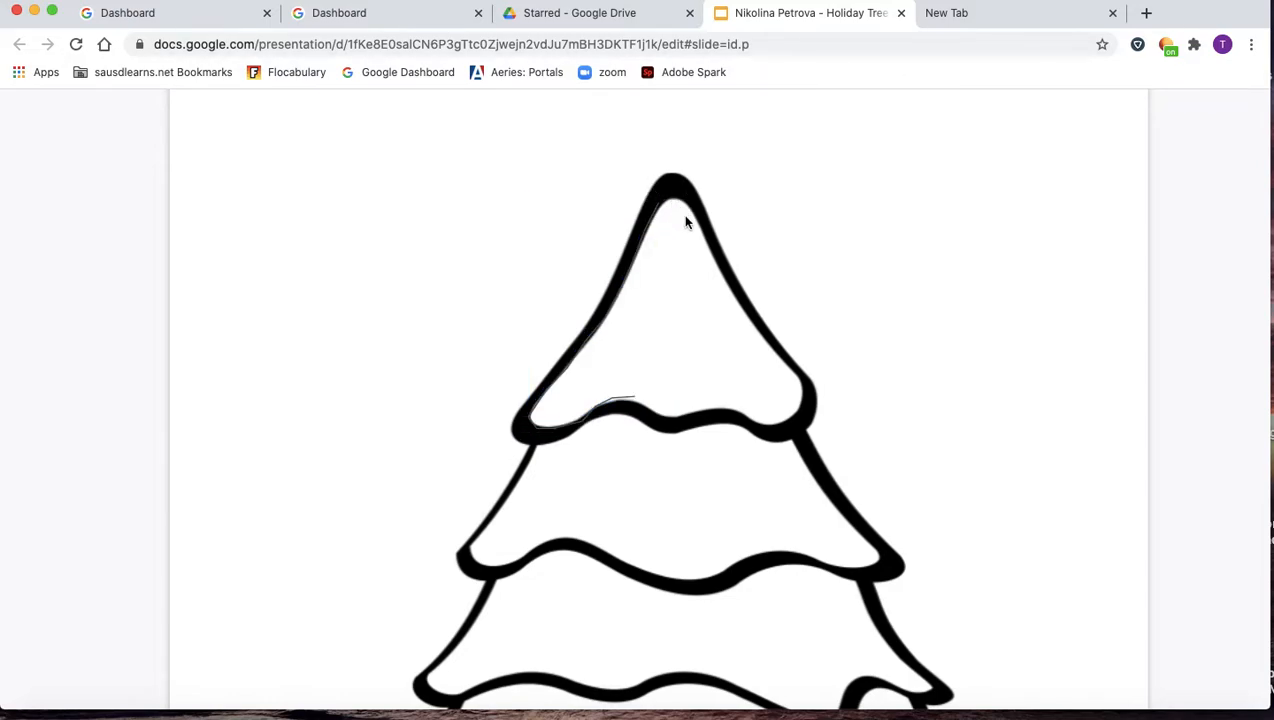
scroll(541, 236, up, 2)
scroll(473, 320, down, 3)
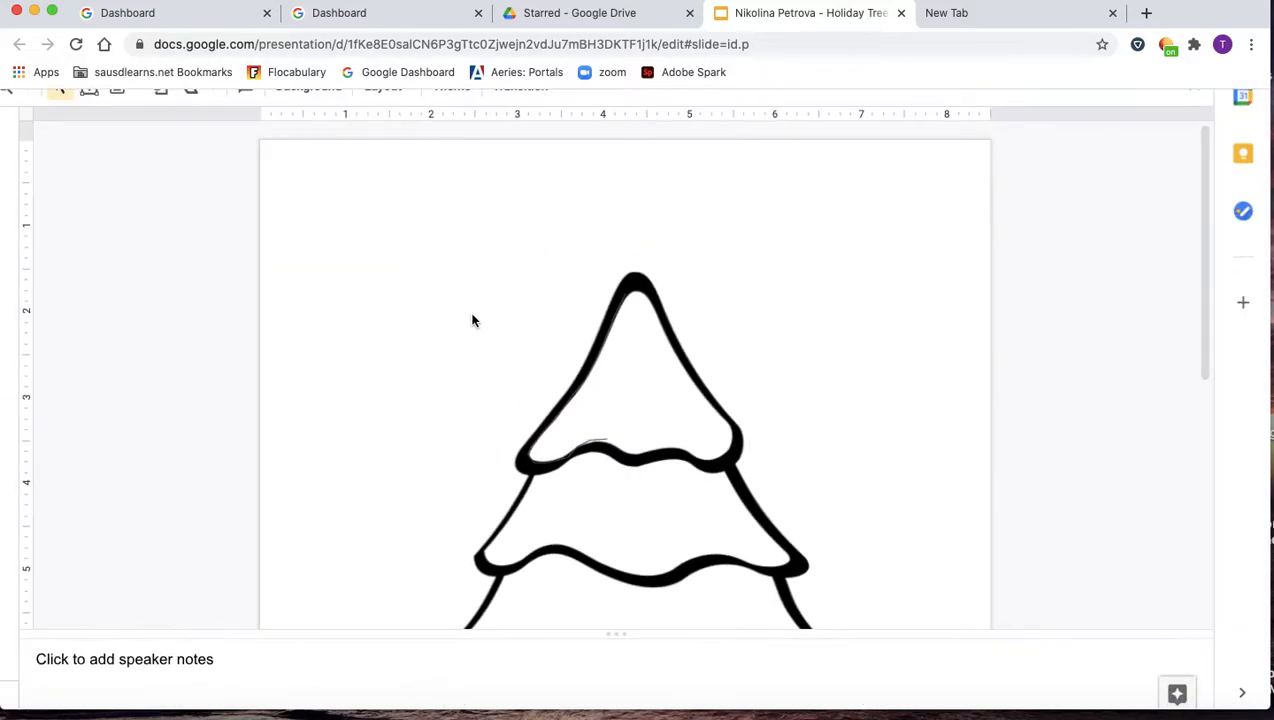
click(584, 430)
click(544, 456)
scroll(545, 458, down, 3)
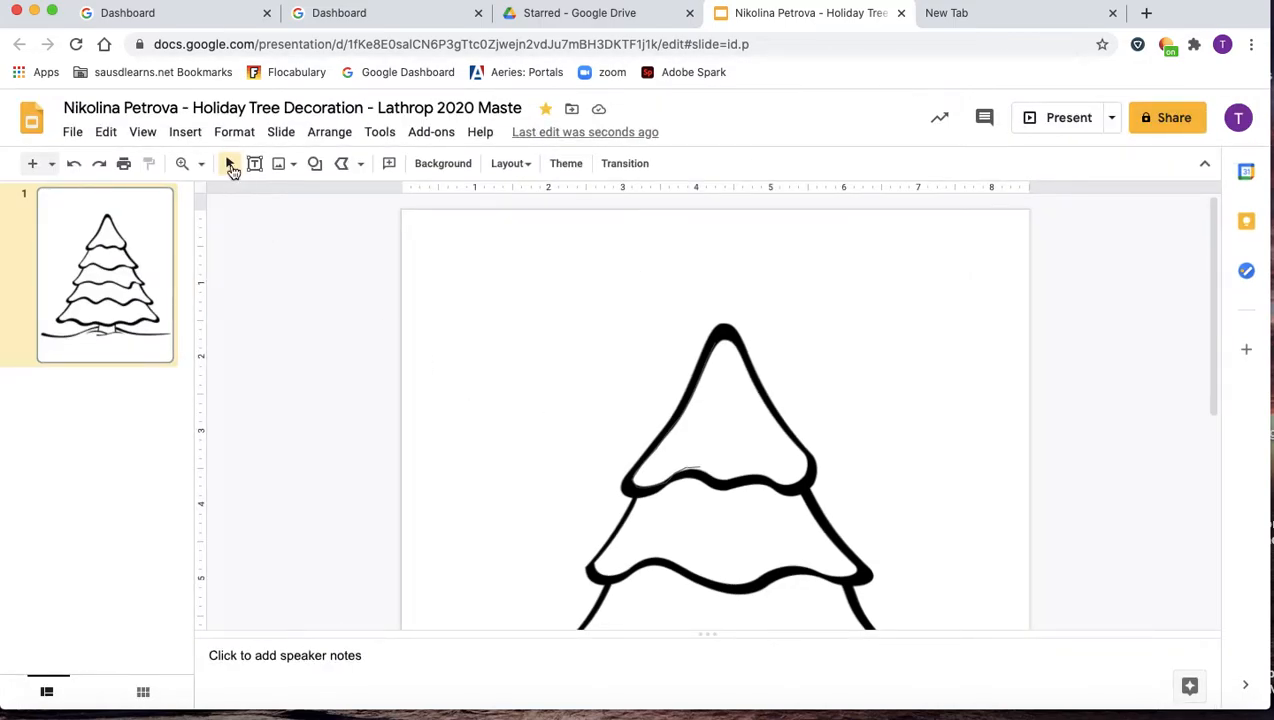
Trace a closed polyline down the top section's right edge and back left along its lower edge.
click(341, 164)
drag(734, 342, 743, 362)
click(770, 412)
click(796, 449)
click(810, 462)
click(799, 482)
click(787, 487)
click(772, 482)
click(761, 475)
click(742, 477)
click(726, 481)
click(716, 479)
click(700, 470)
double_click(694, 467)
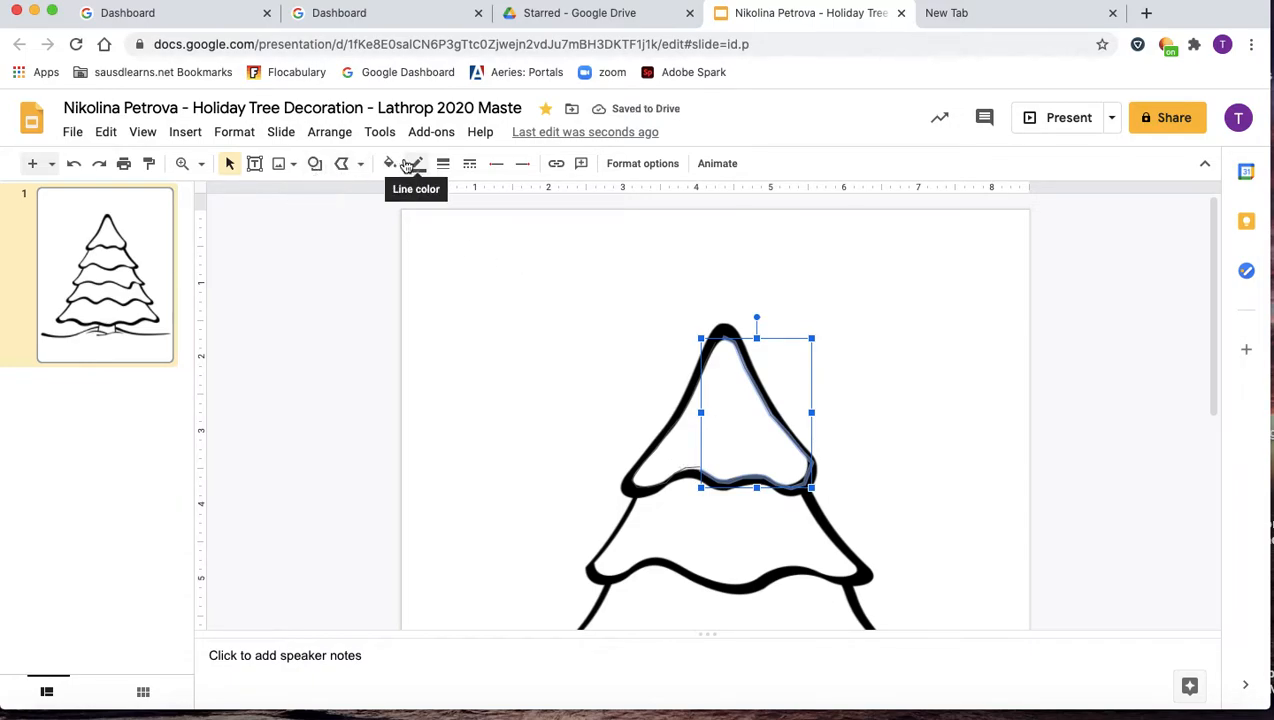
Fill the new traced shape light green and deselect it.
click(390, 164)
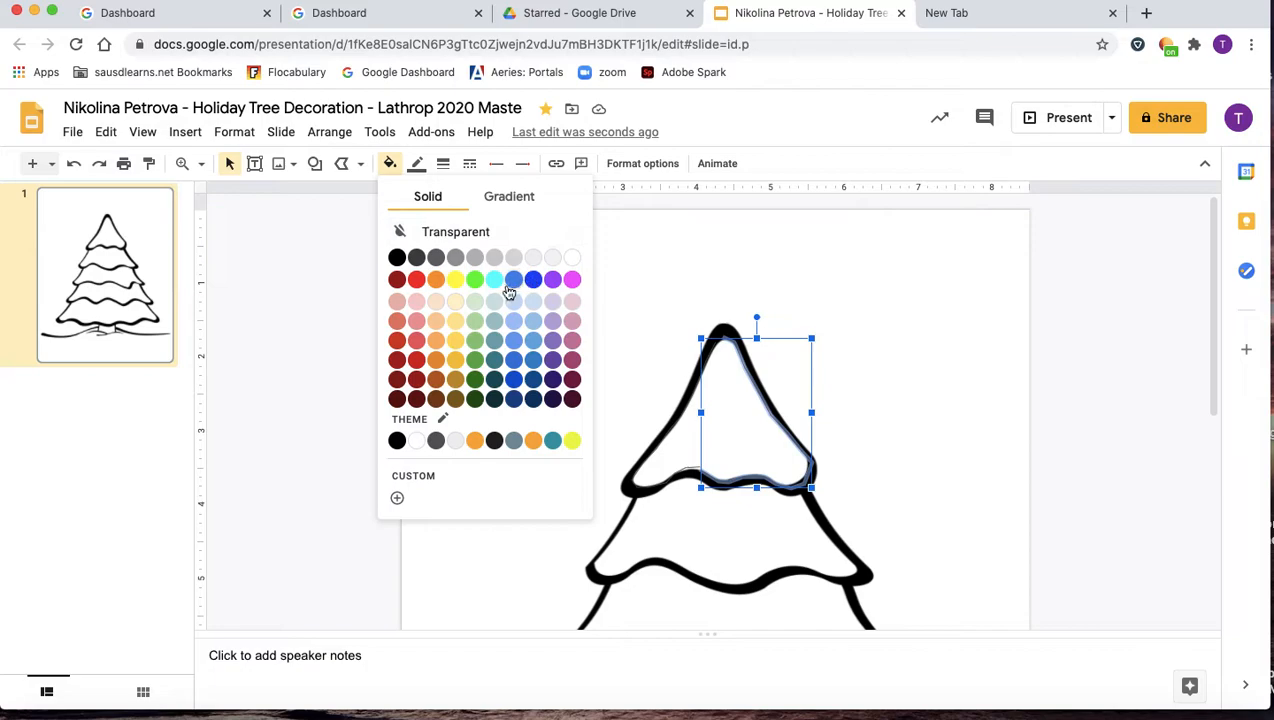
click(474, 302)
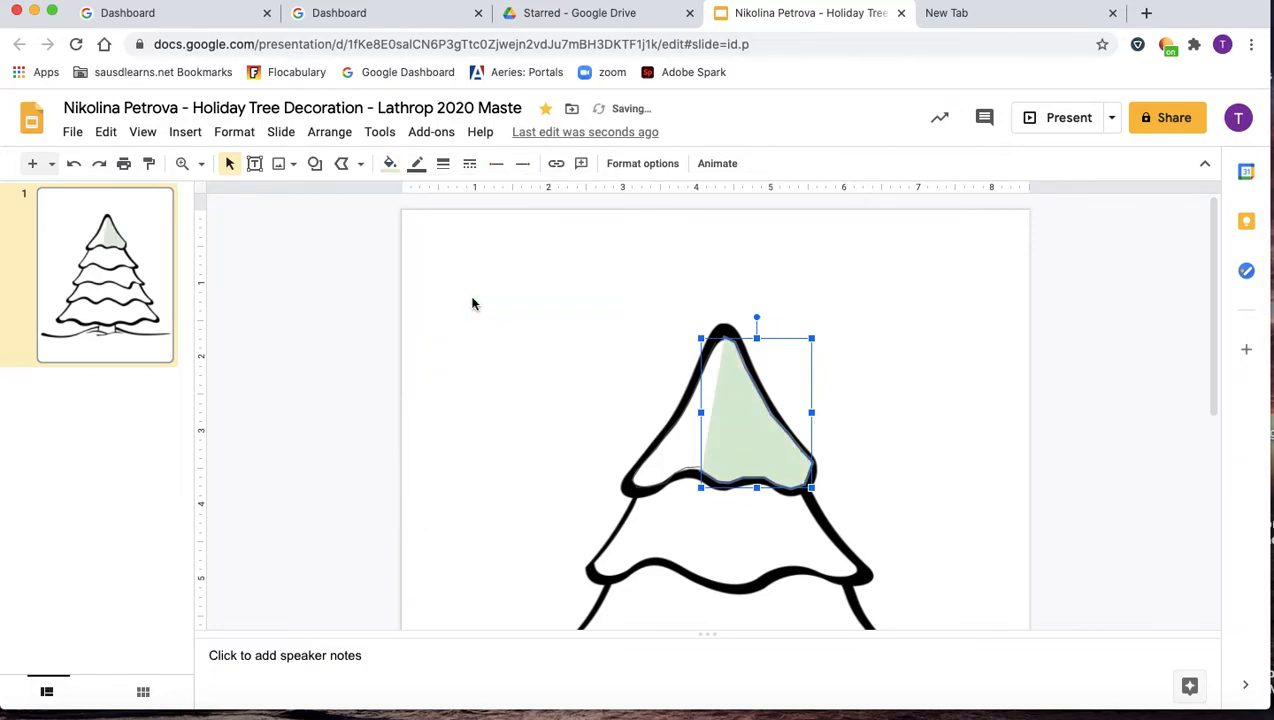
click(680, 440)
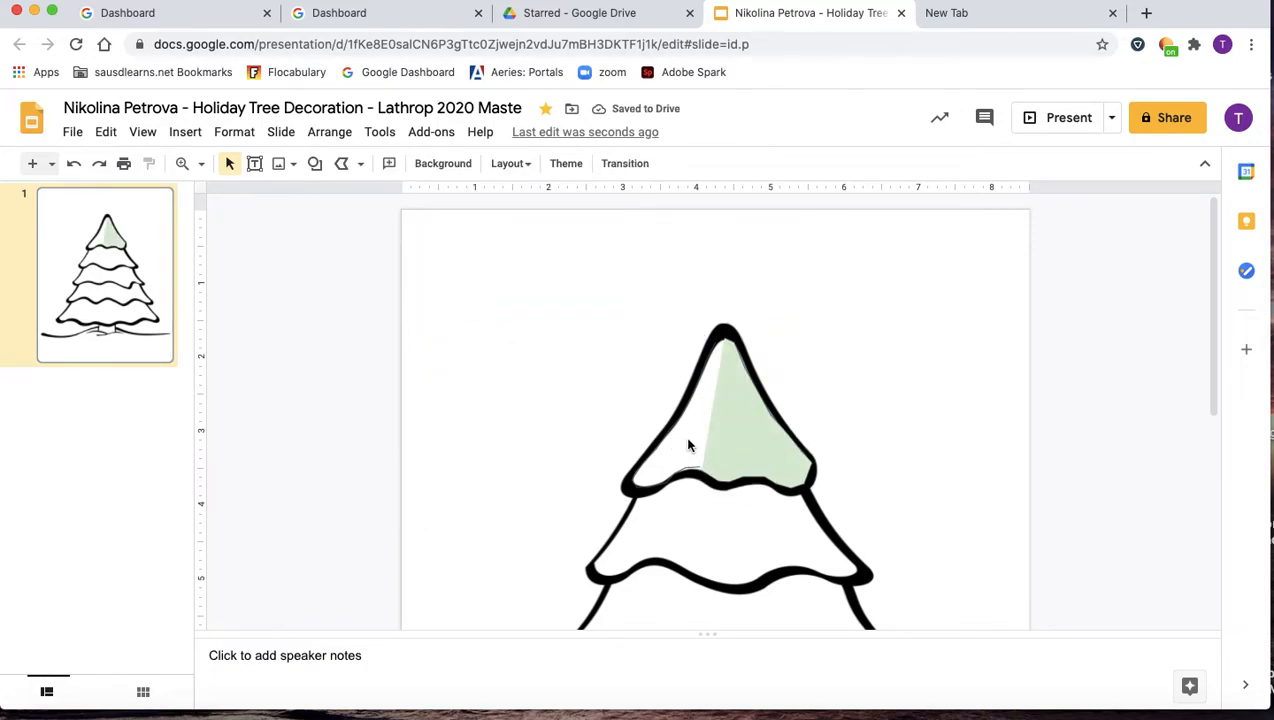
Draw a thin polyline from the green shape's lower-left corner up to the tree tip.
click(343, 165)
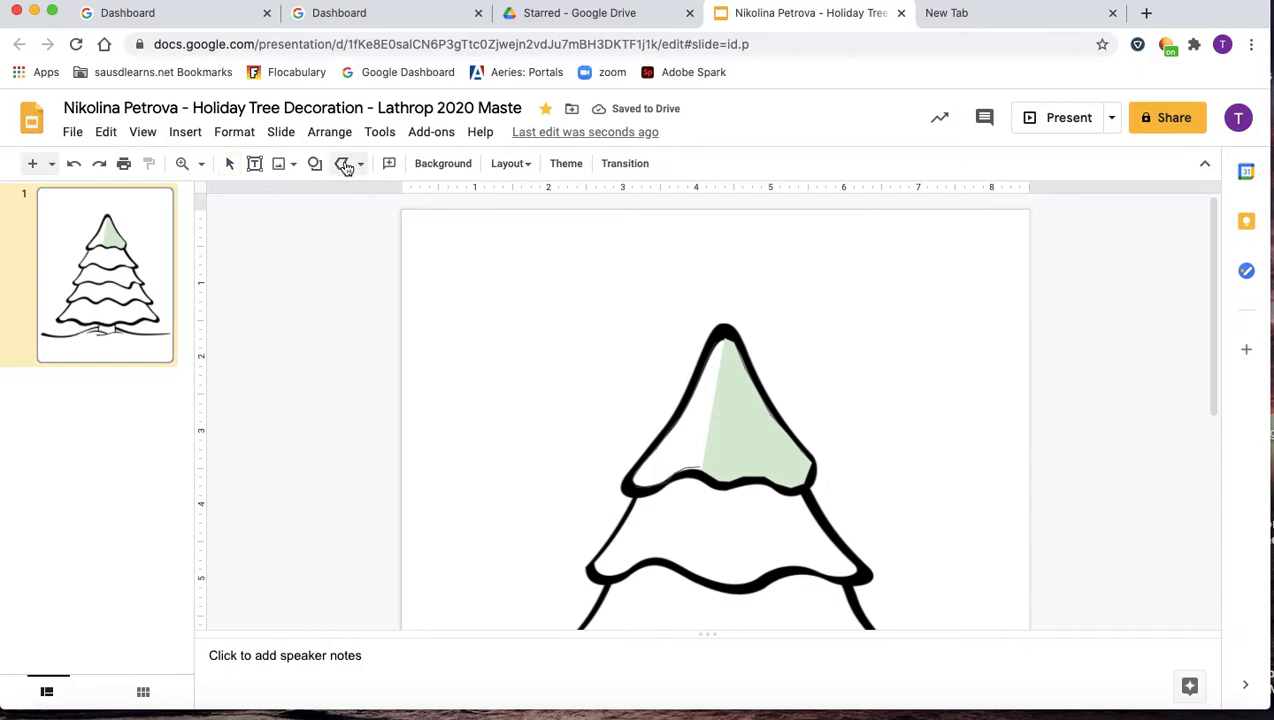
click(700, 466)
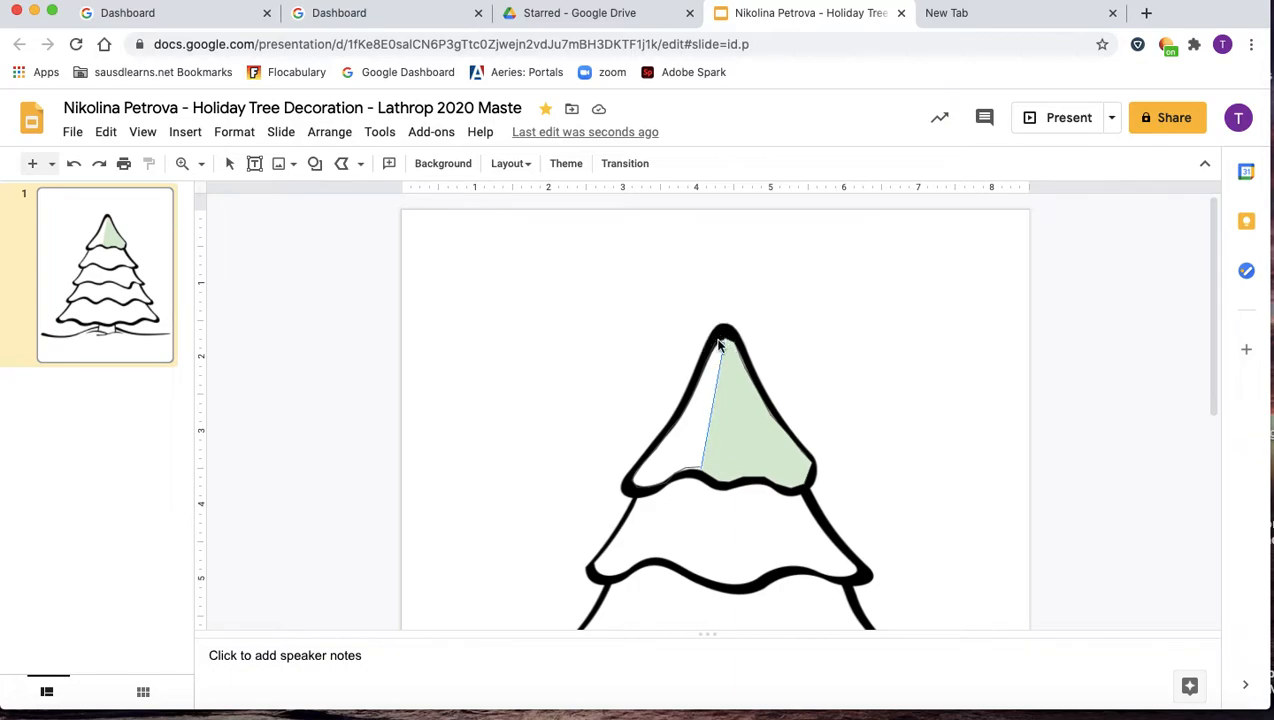
double_click(719, 340)
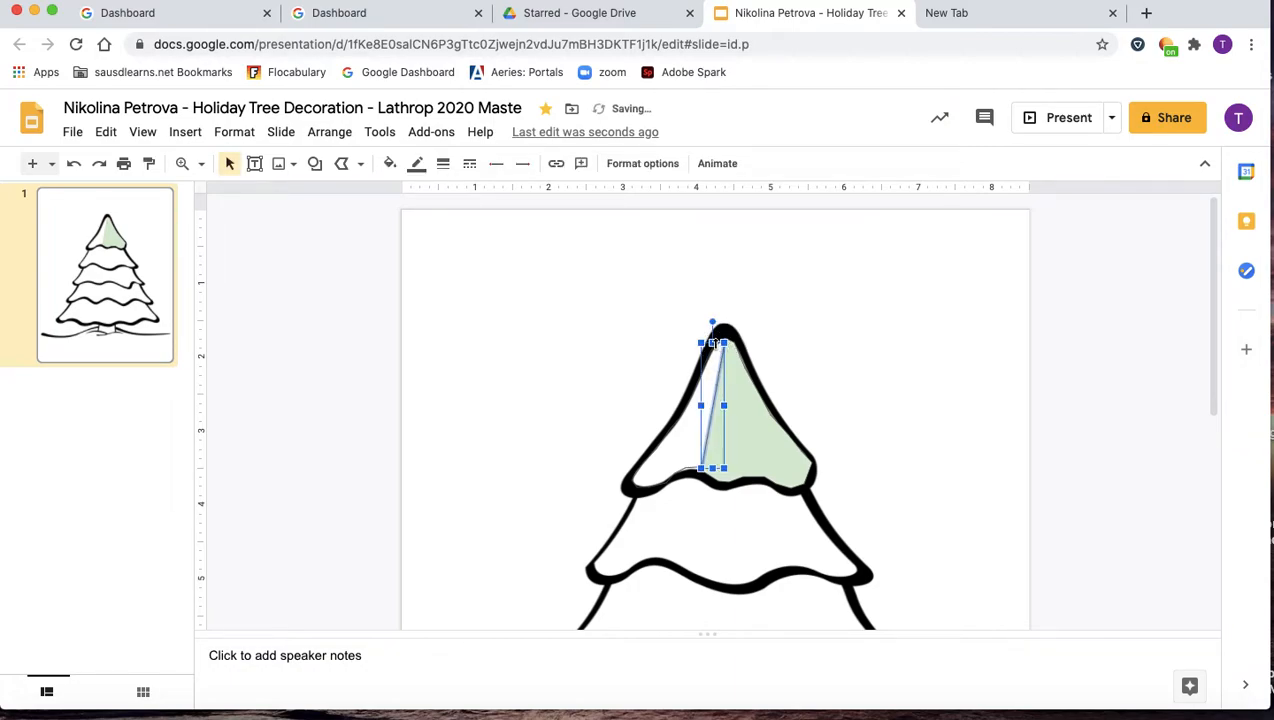
key(Escape)
click(342, 164)
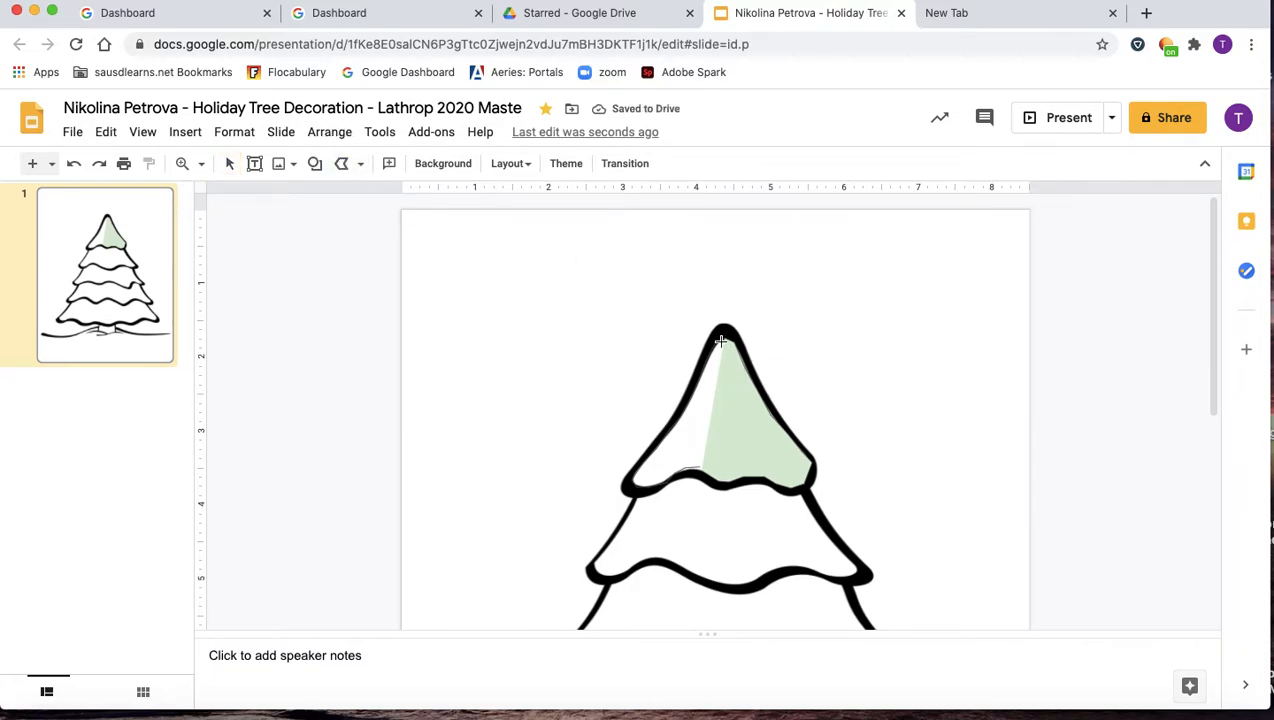